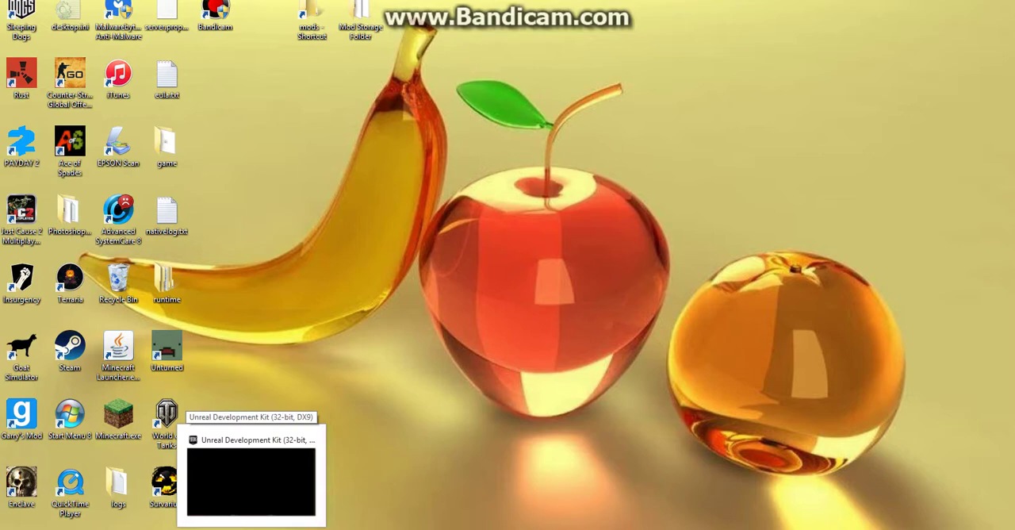
click(251, 480)
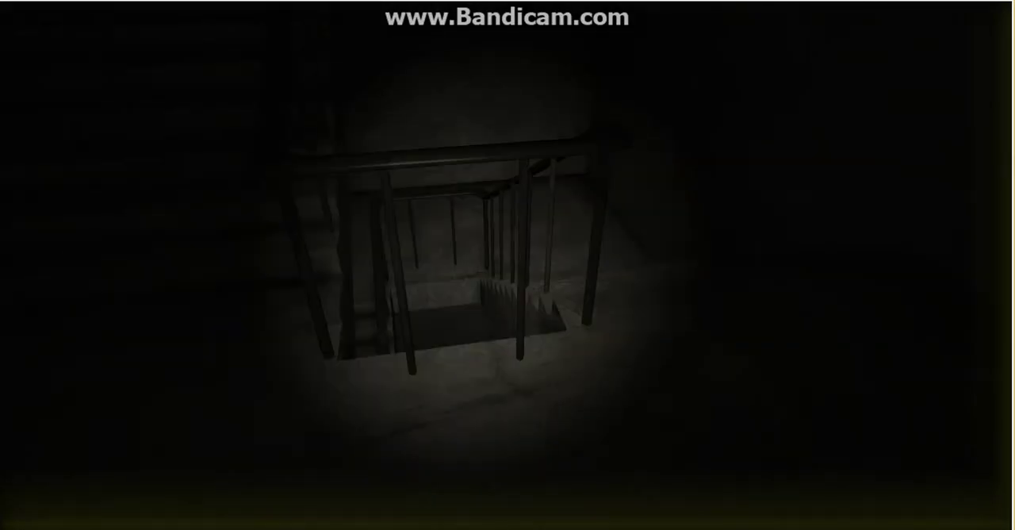
key(w)
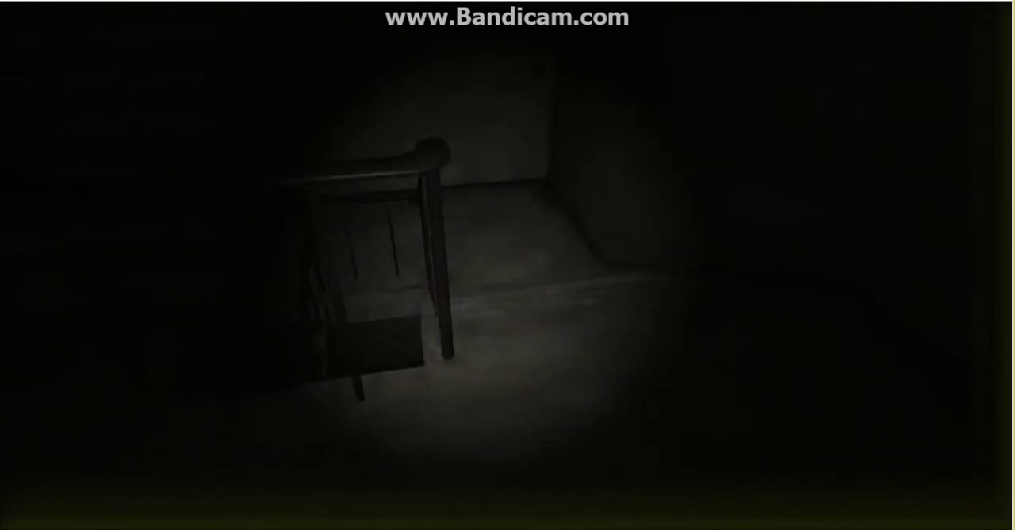
key(w)
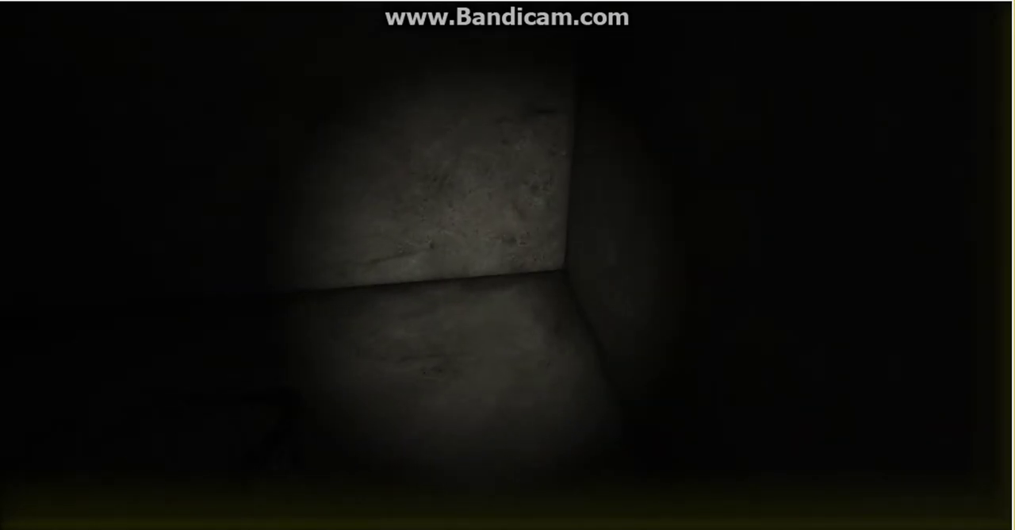
key(w)
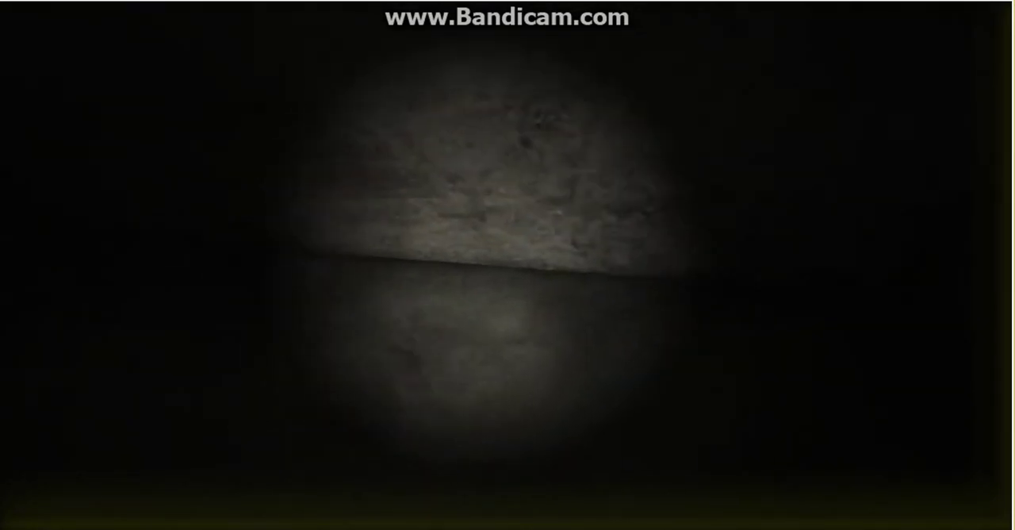
key(w)
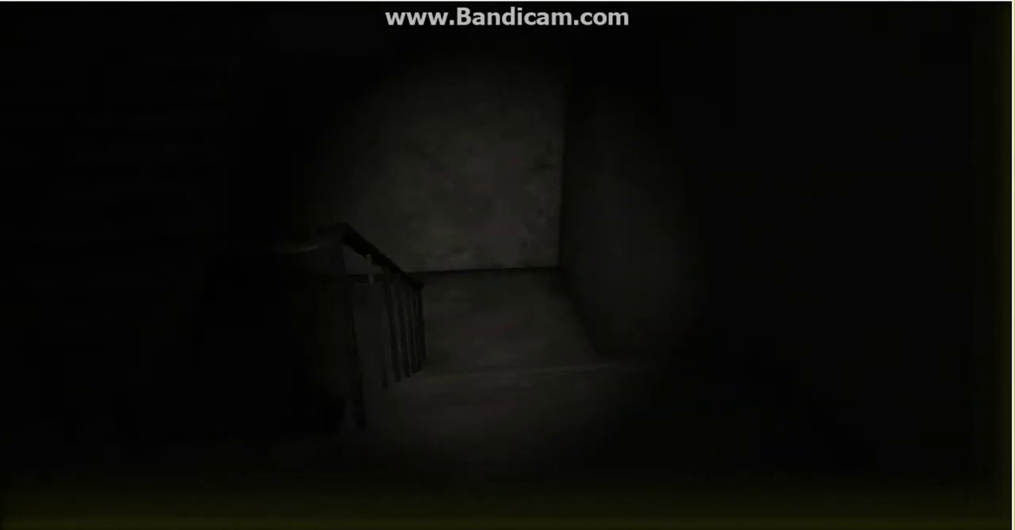
key(w)
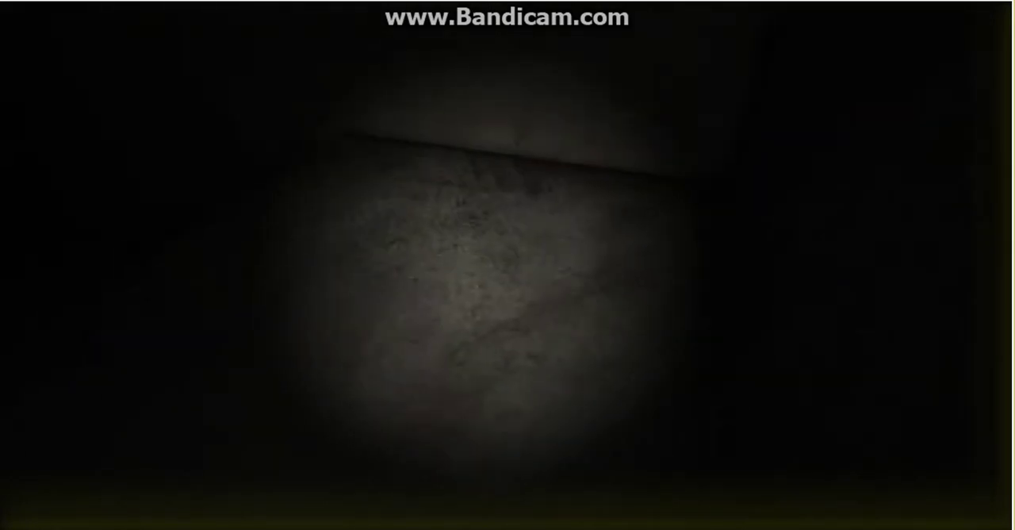
key(w)
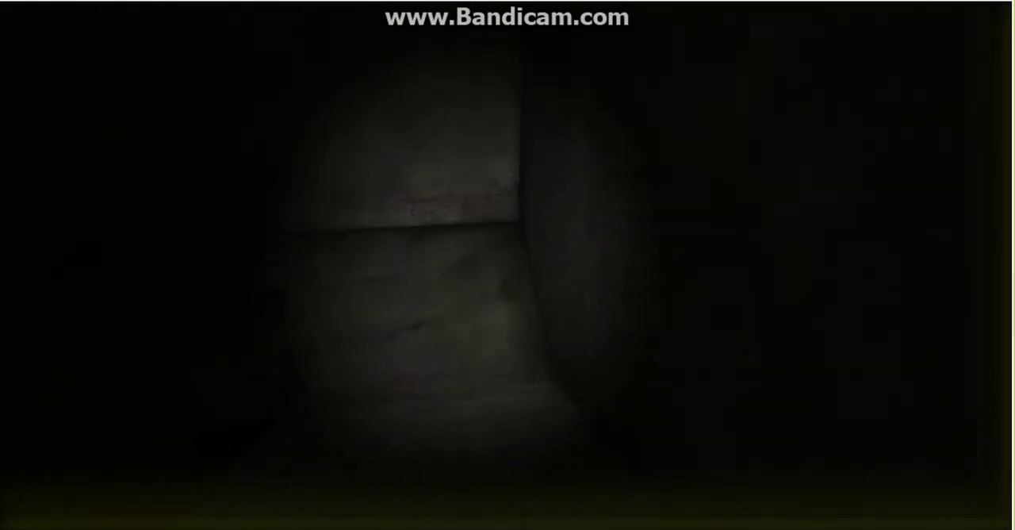
key(w)
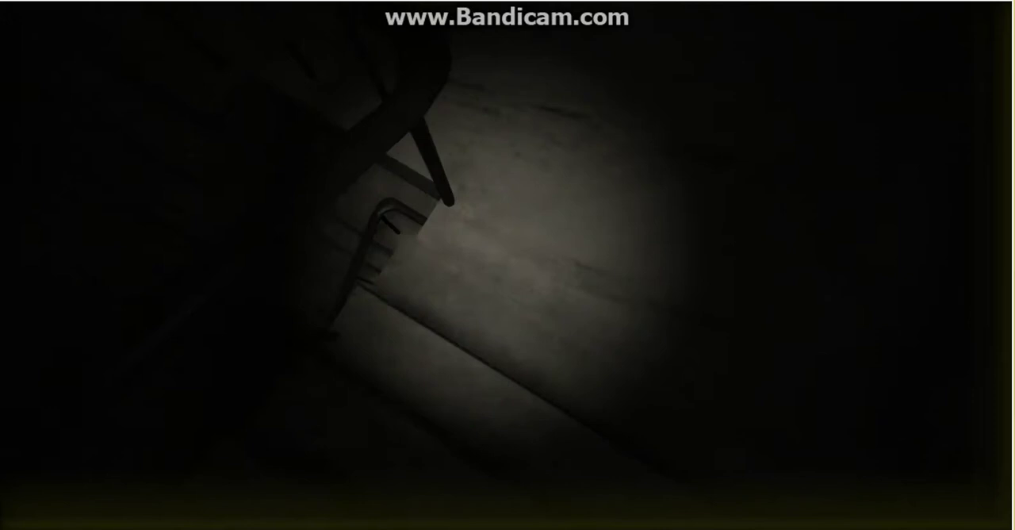
key(w)
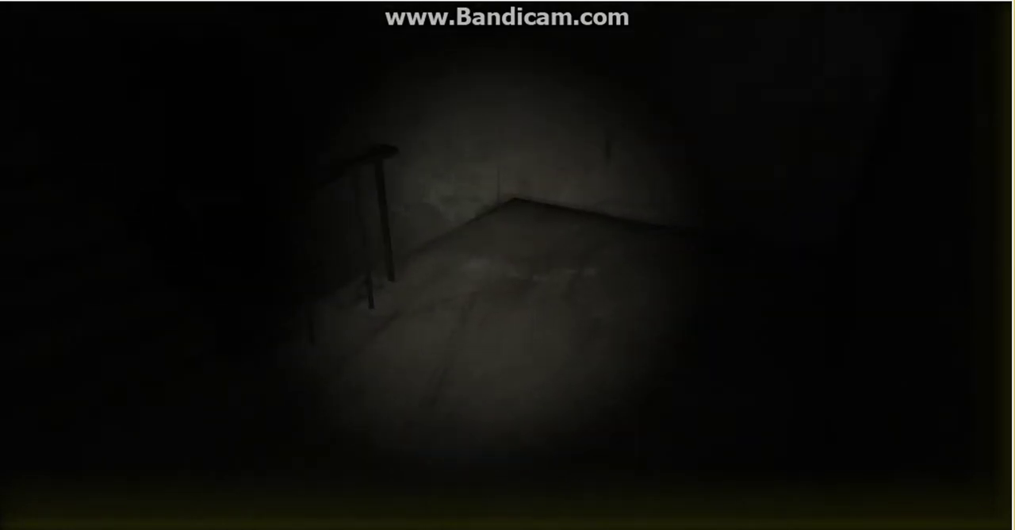
key(w)
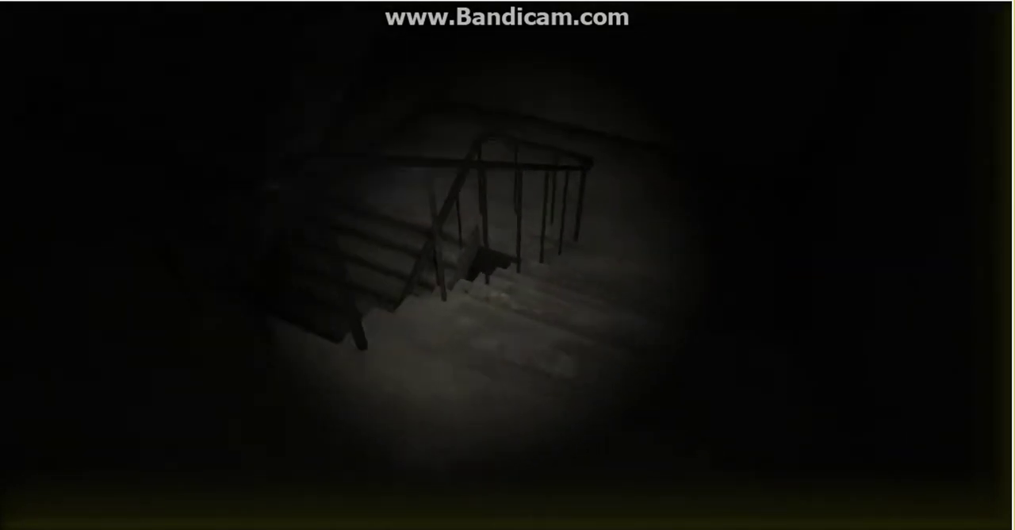
key(w)
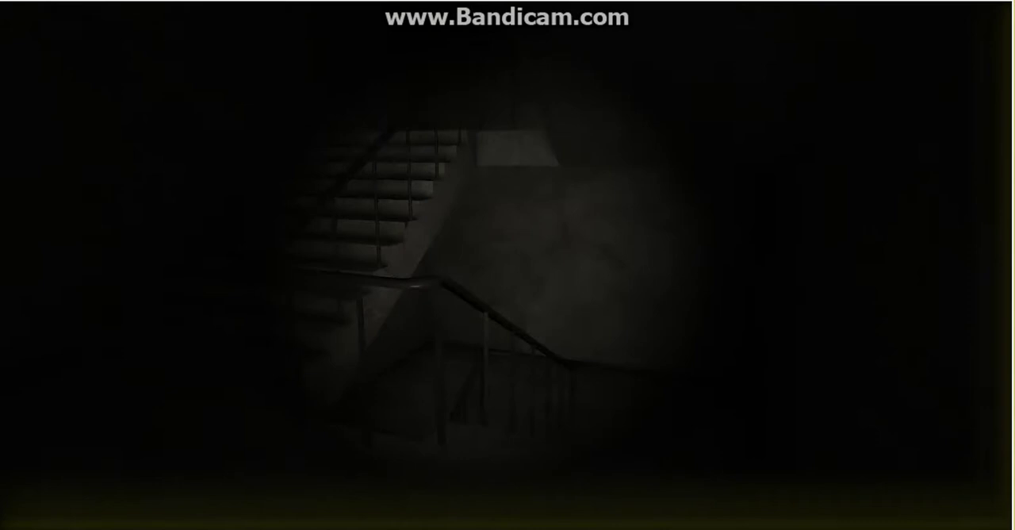
key(w)
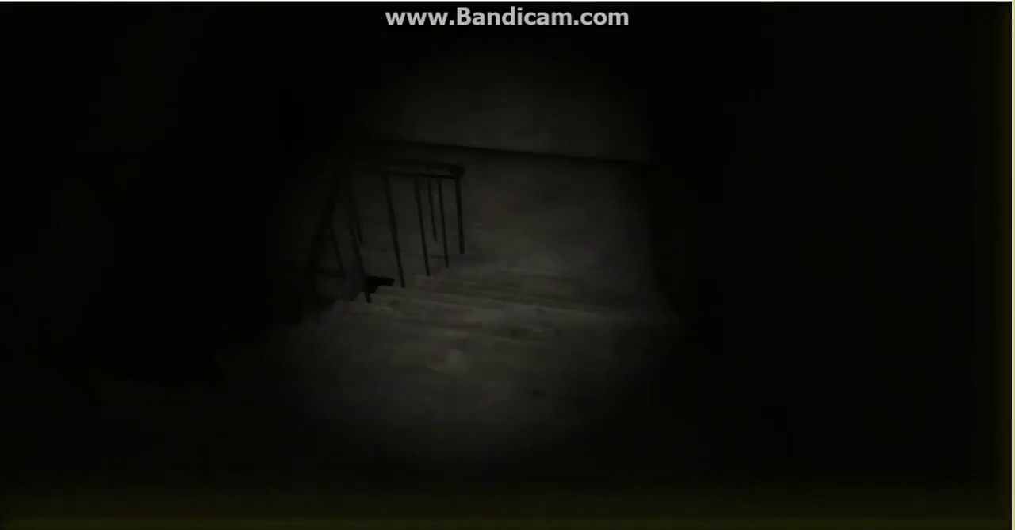
key(w)
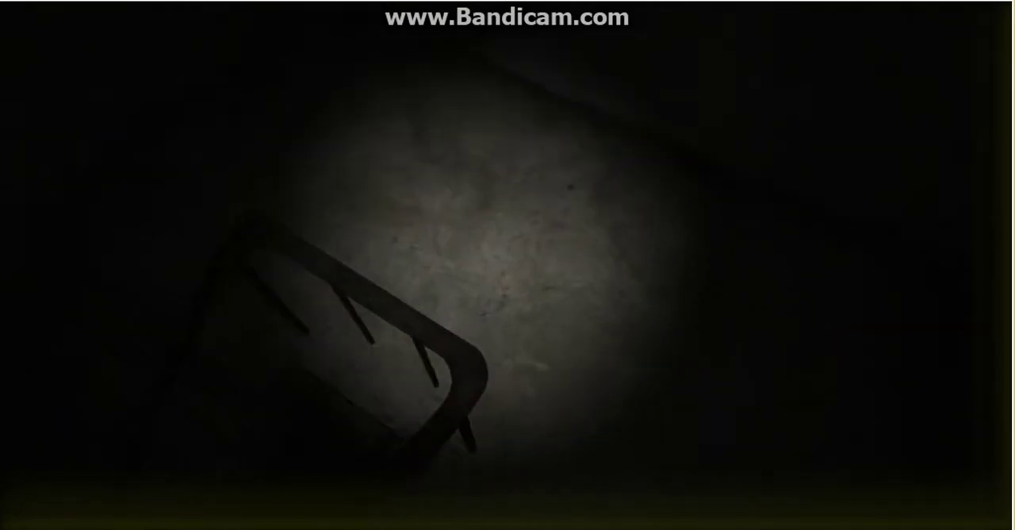
key(w)
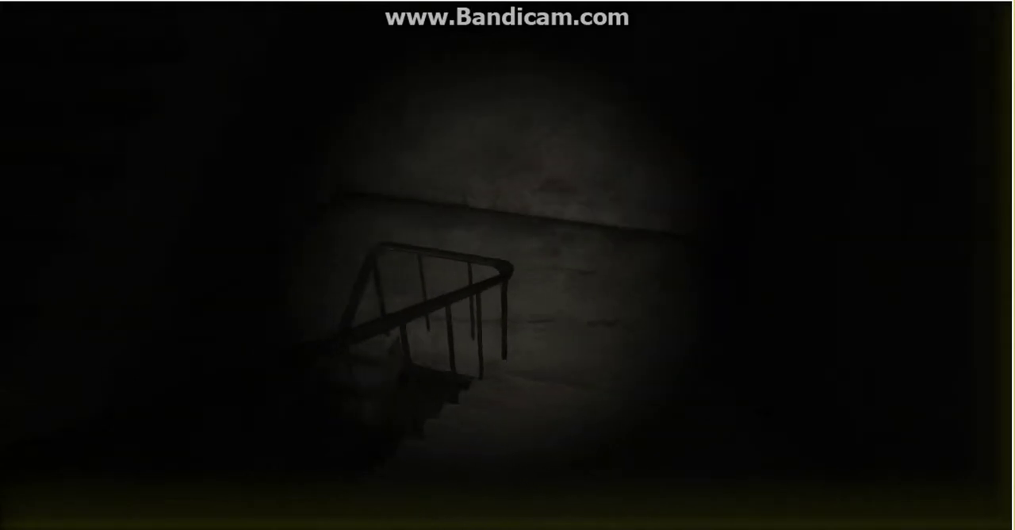
key(w)
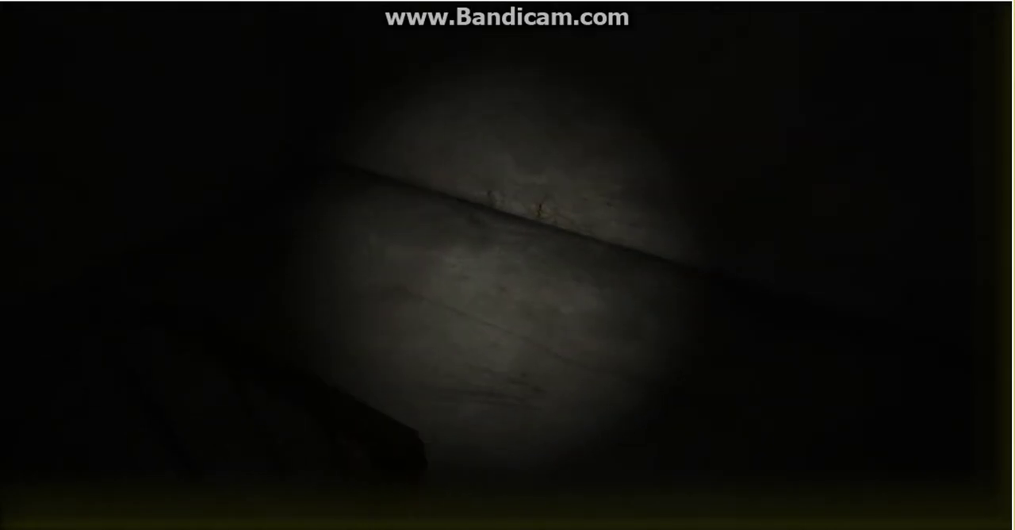
key(w)
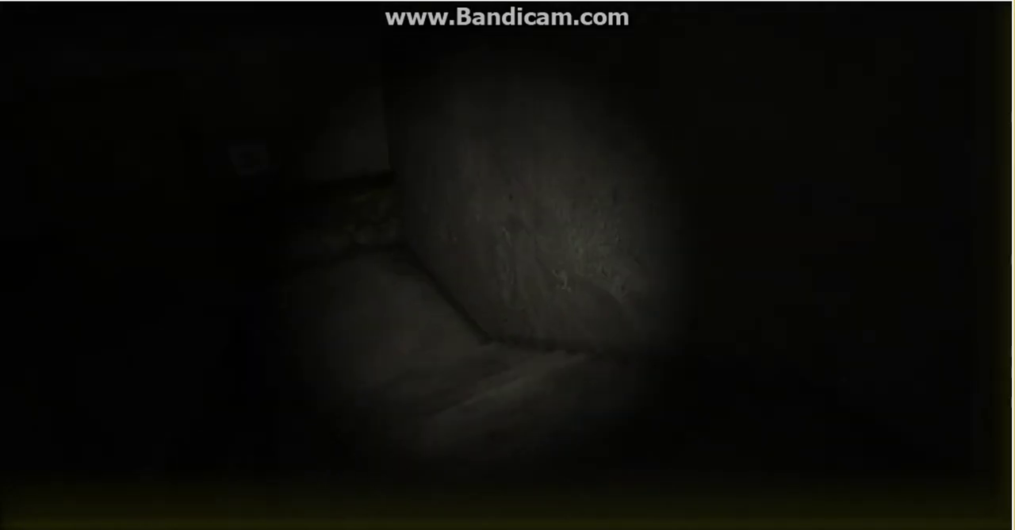
key(w)
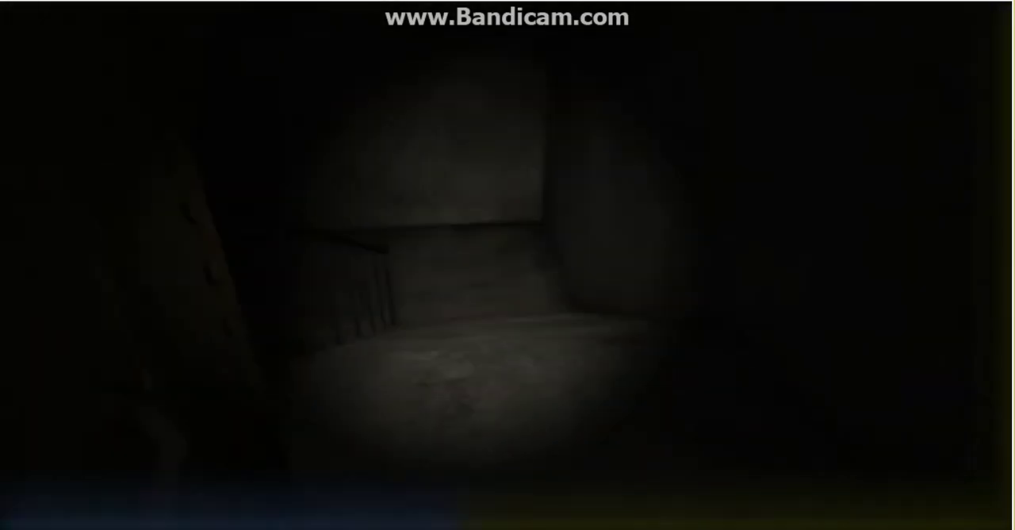
key(w)
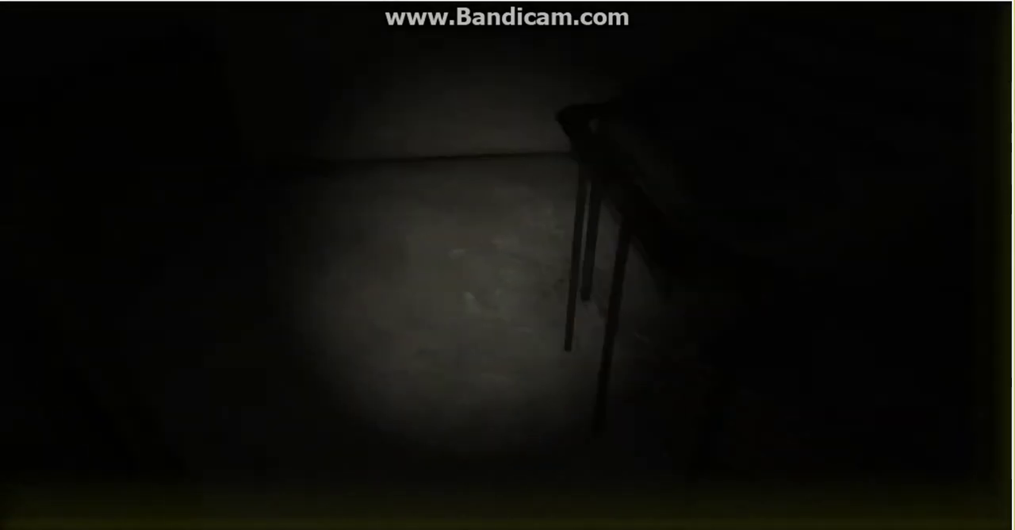
key(w)
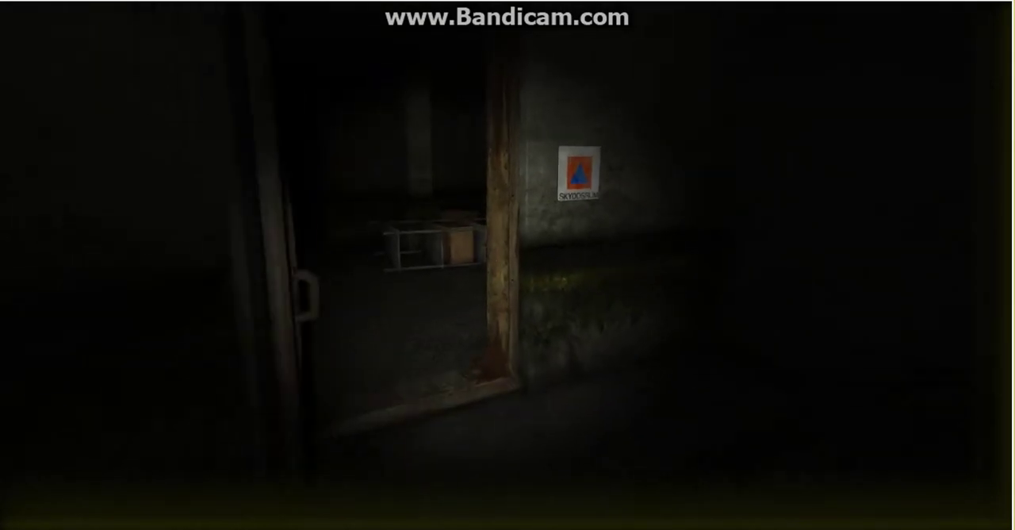
key(w)
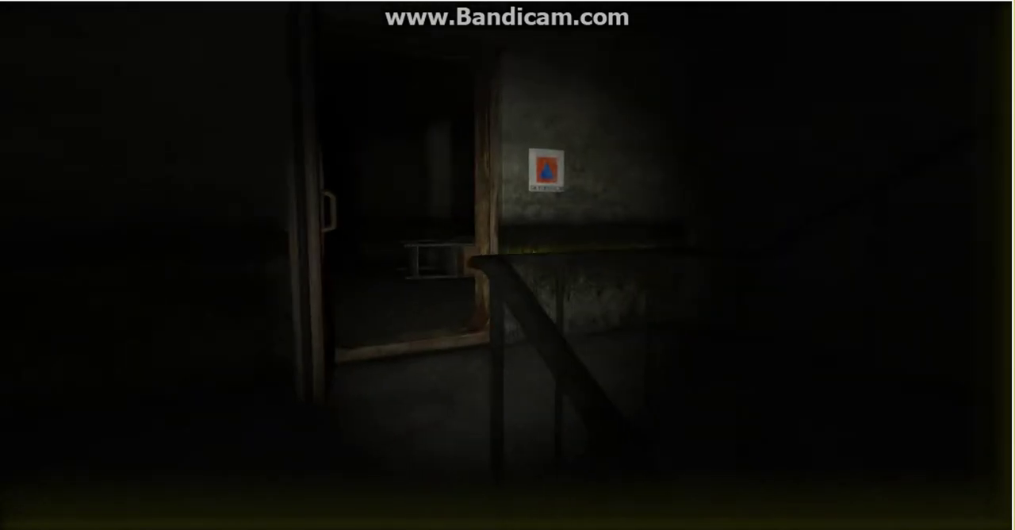
key(w)
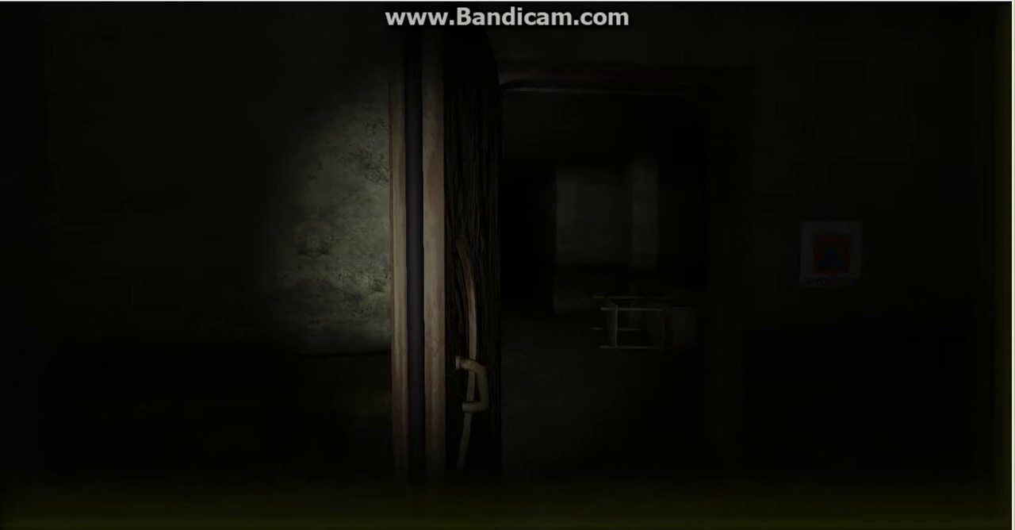
key(w)
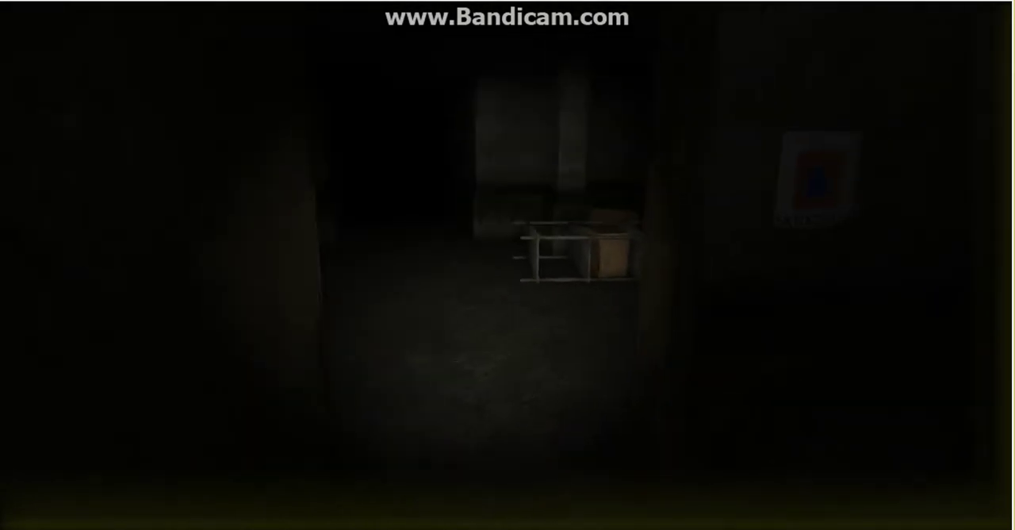
key(w)
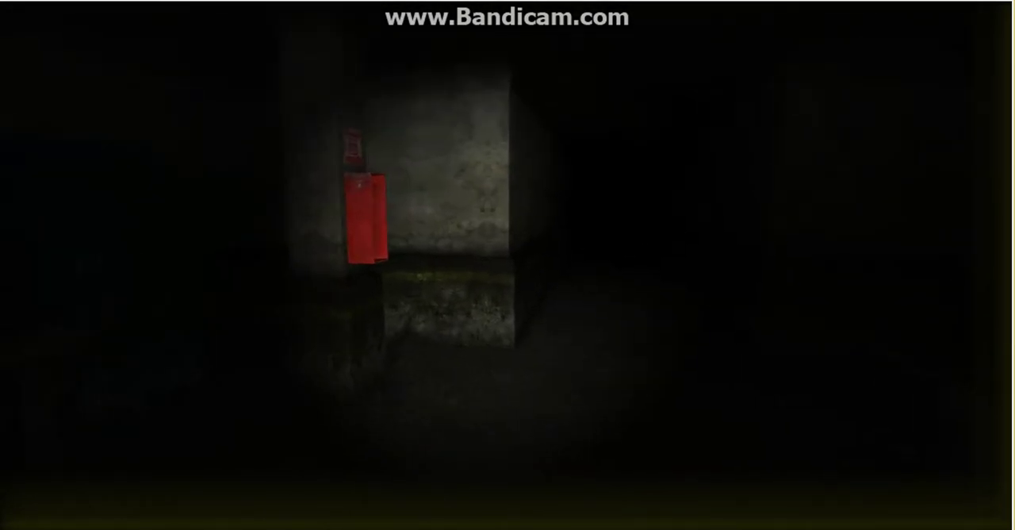
key(w)
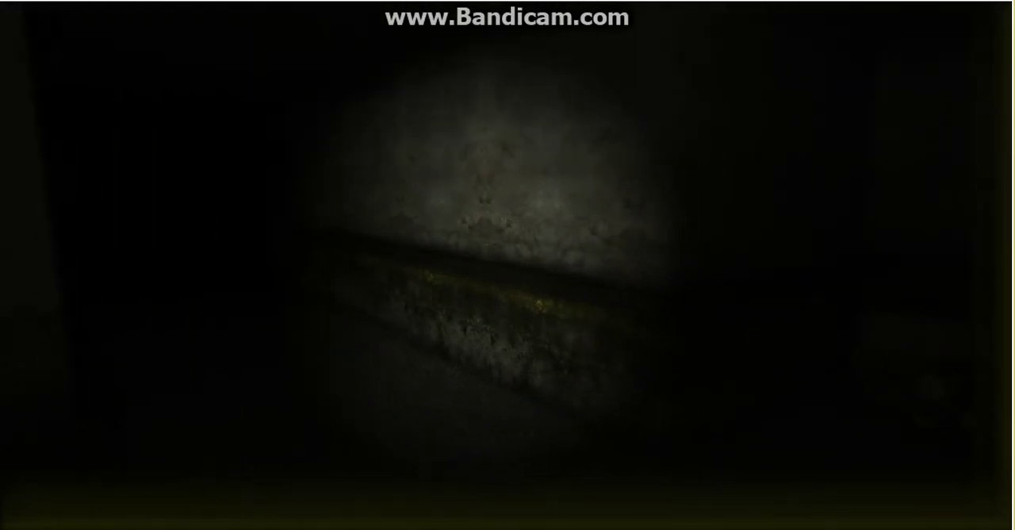
key(w)
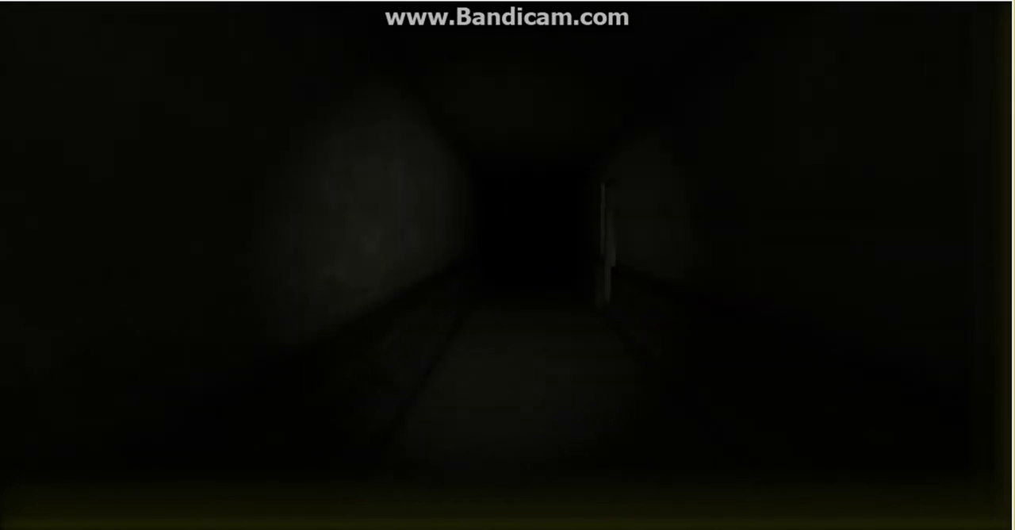
key(w)
key(w)
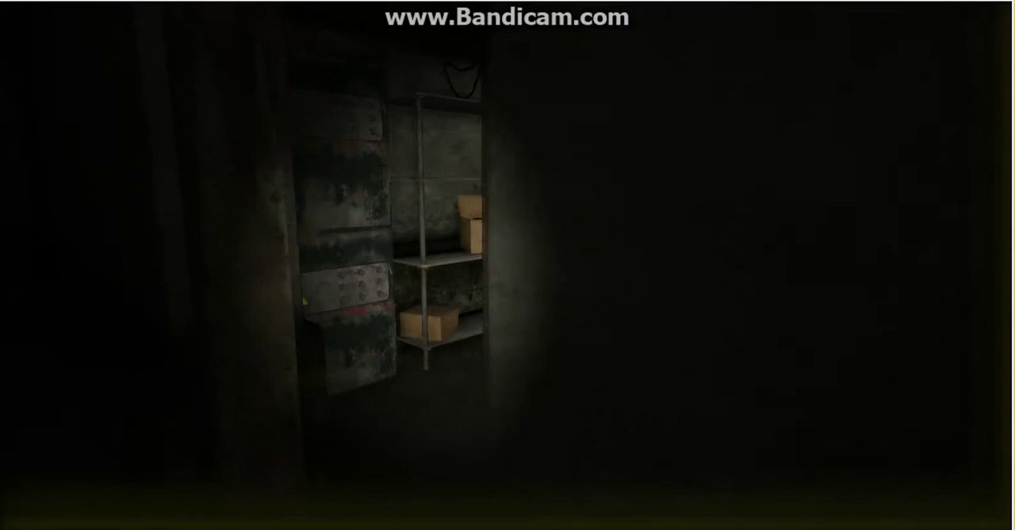
key(w)
key(w)
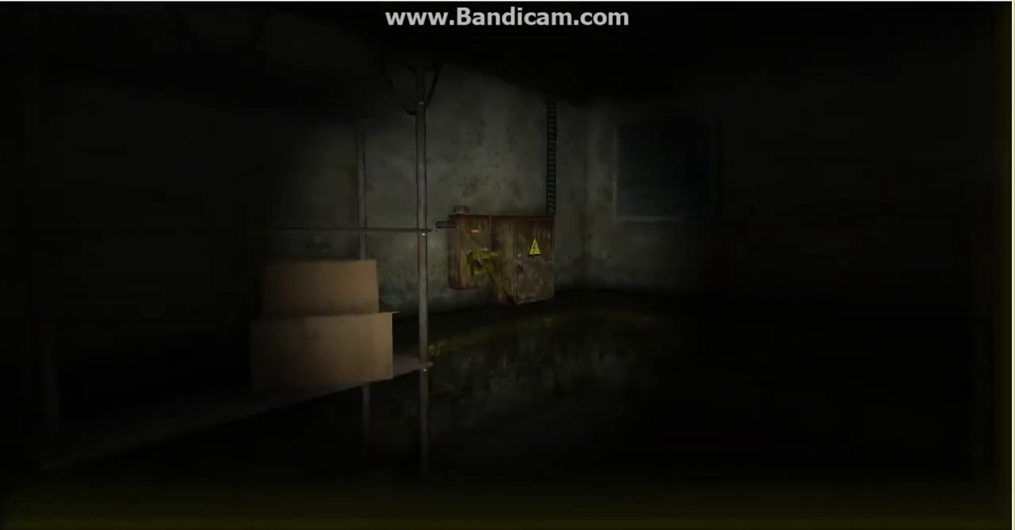
click(428, 214)
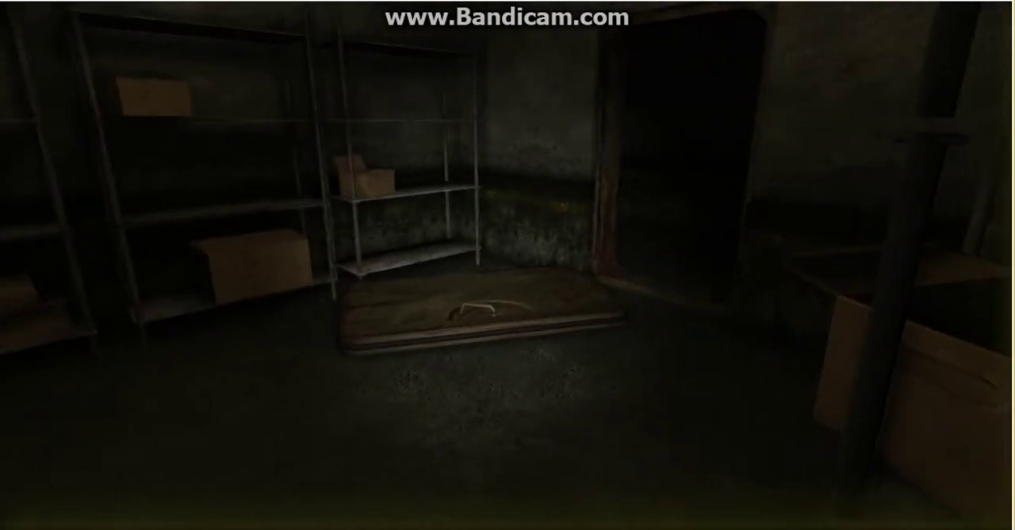
key(w)
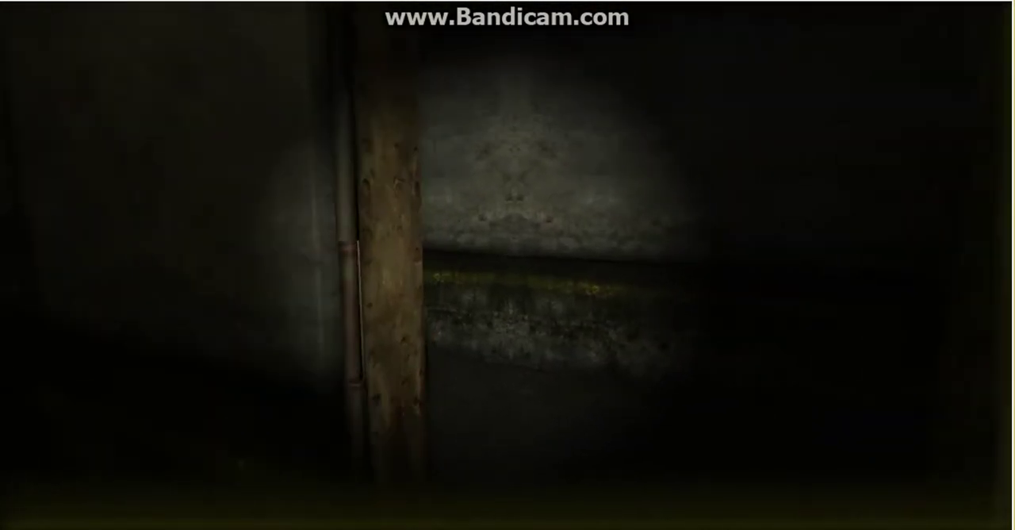
key(w)
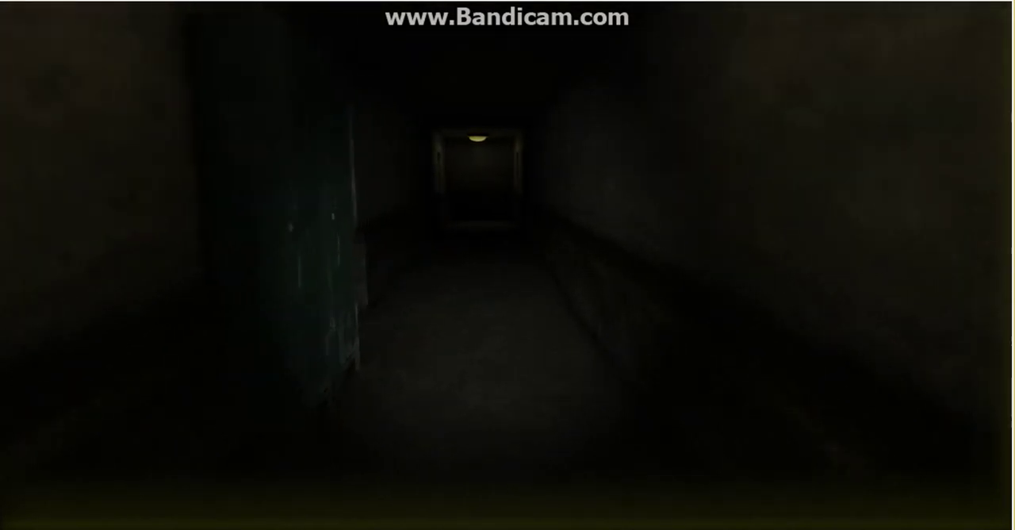
key(w)
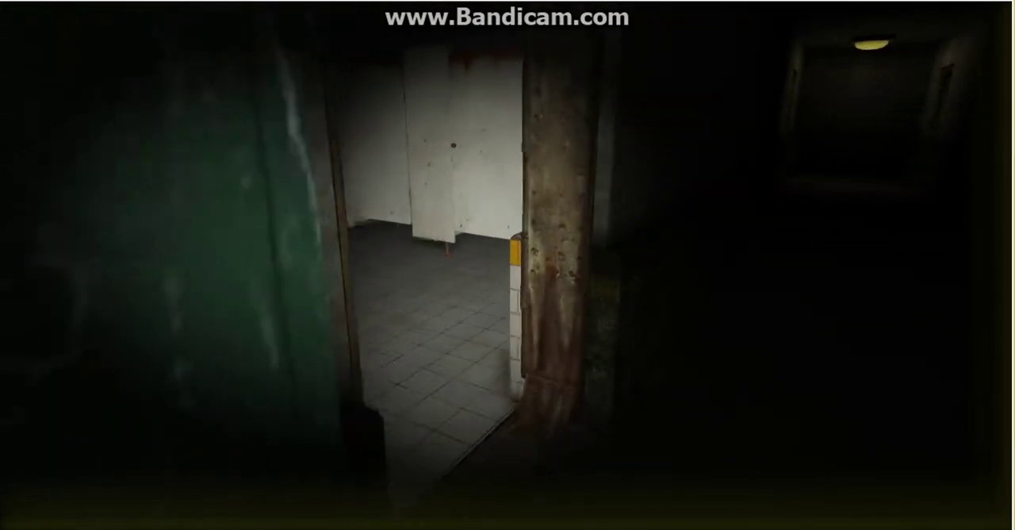
key(w)
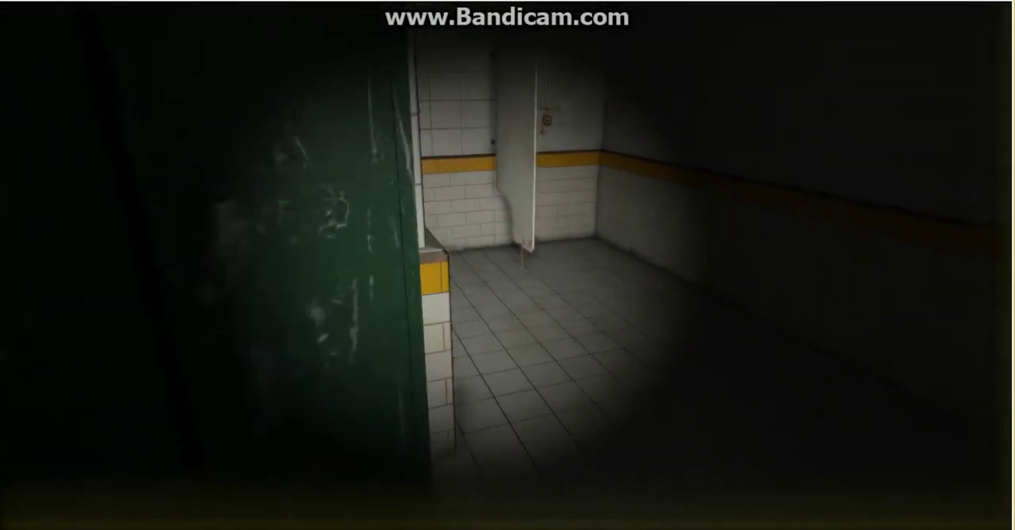
key(w)
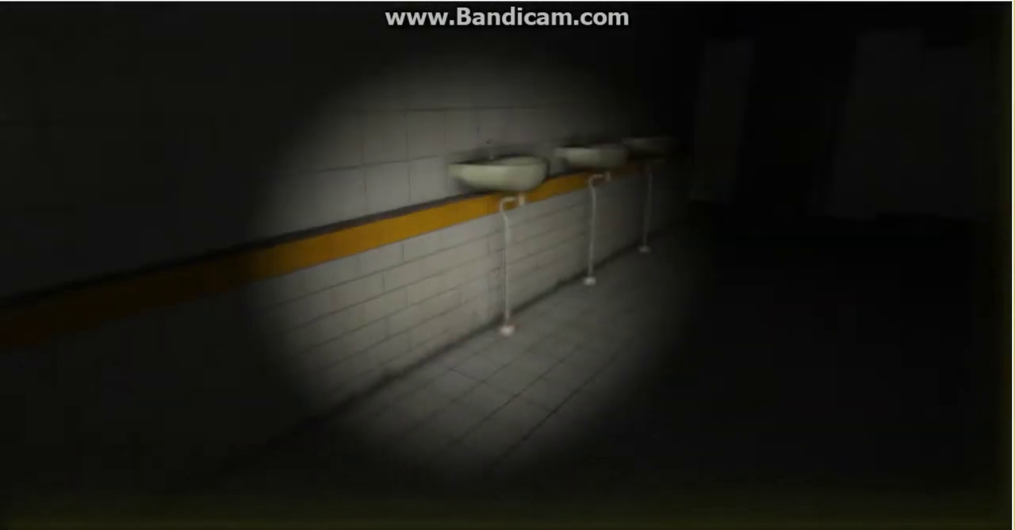
key(w)
key(w)
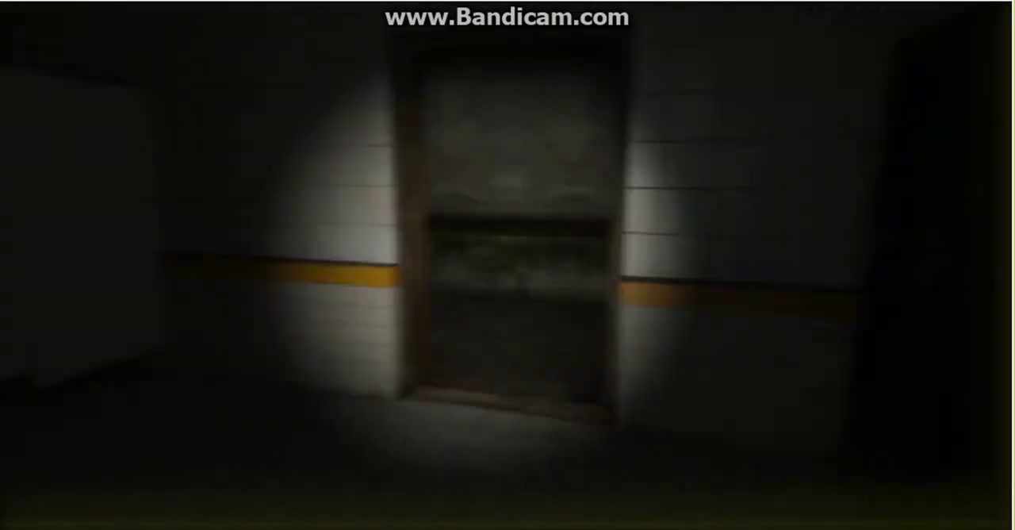
key(w)
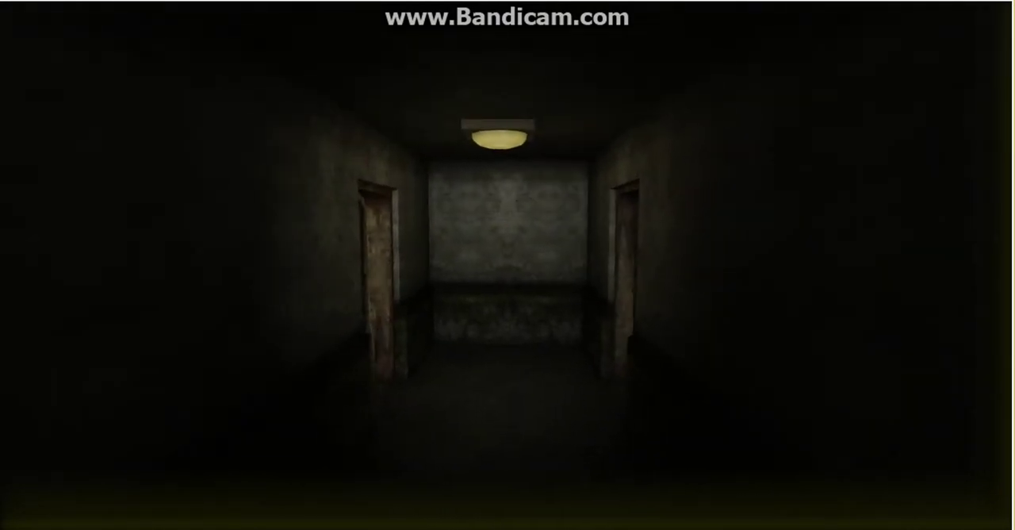
key(w)
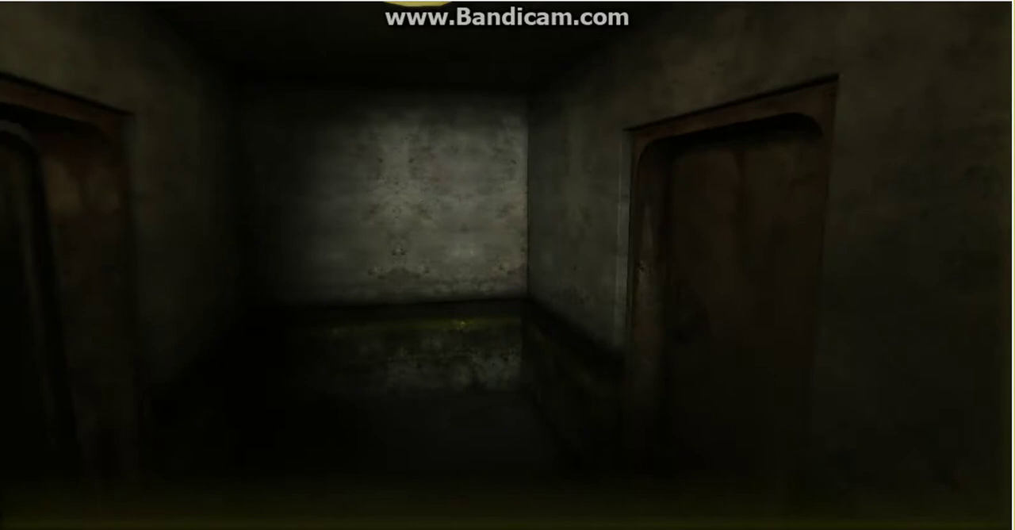
key(w)
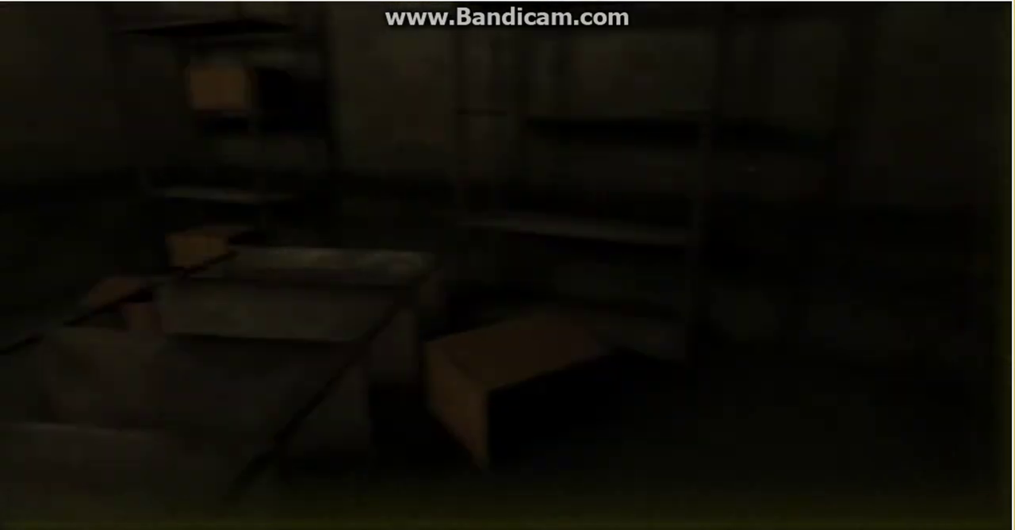
key(w)
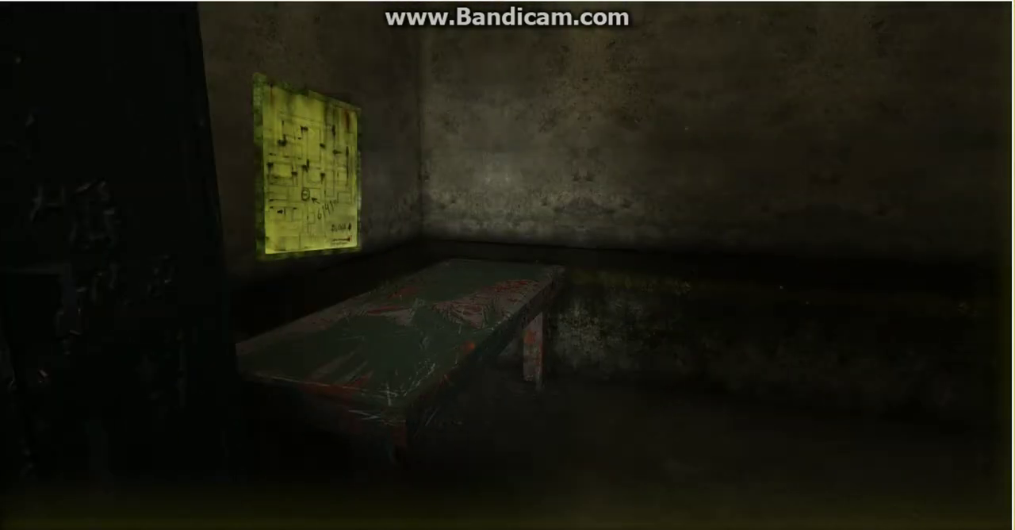
key(w)
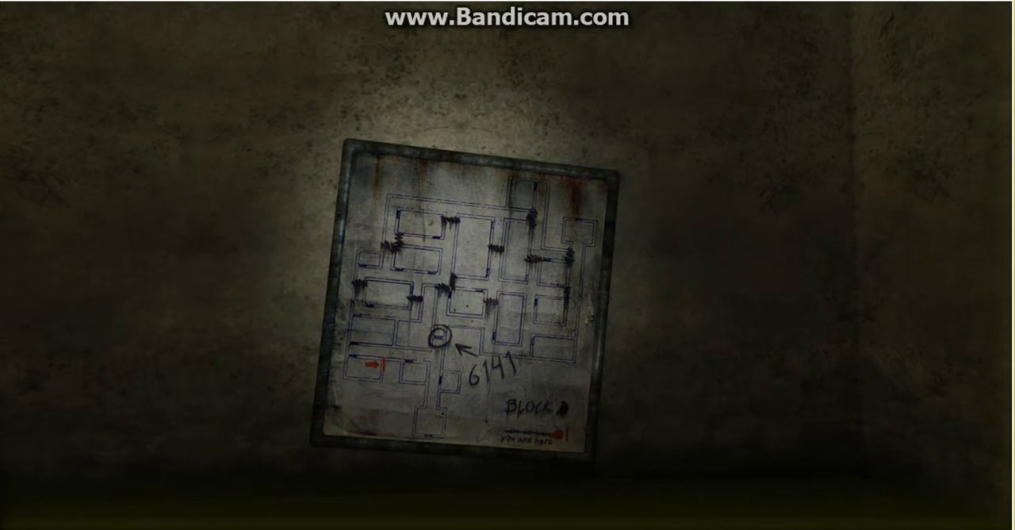
right_click(508, 264)
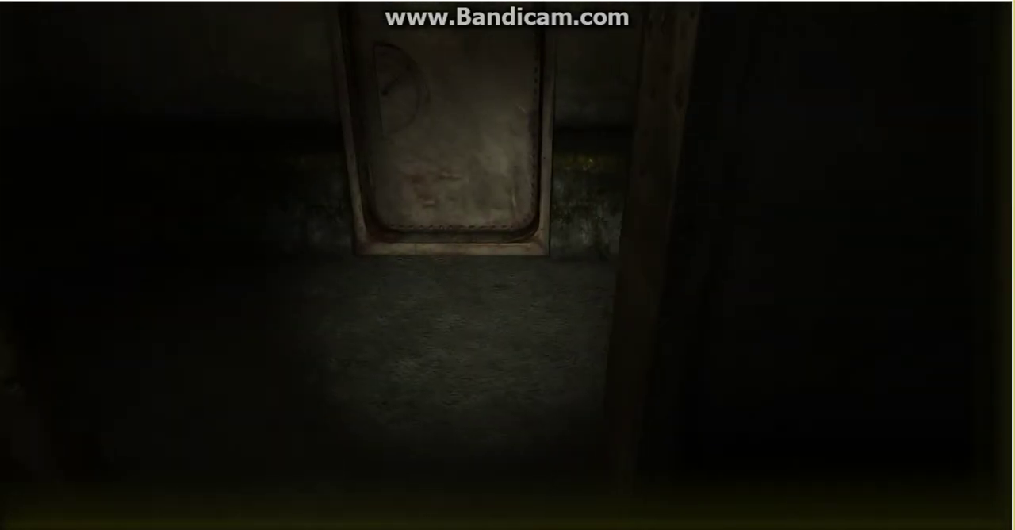
key(w)
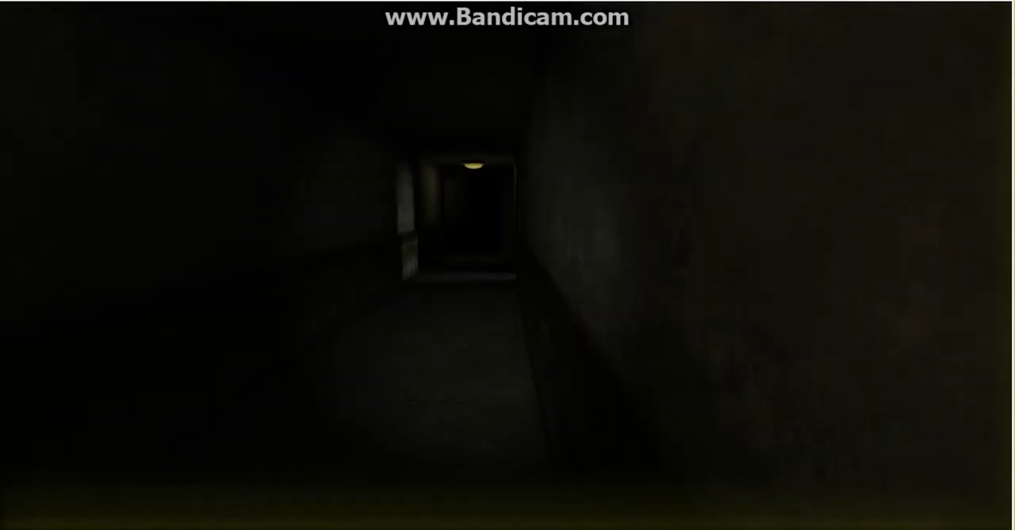
key(w)
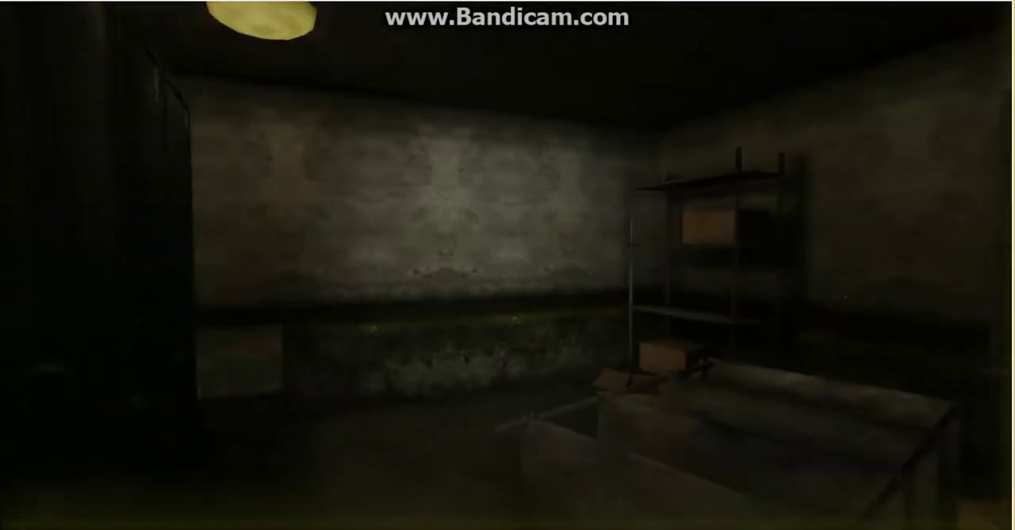
key(w)
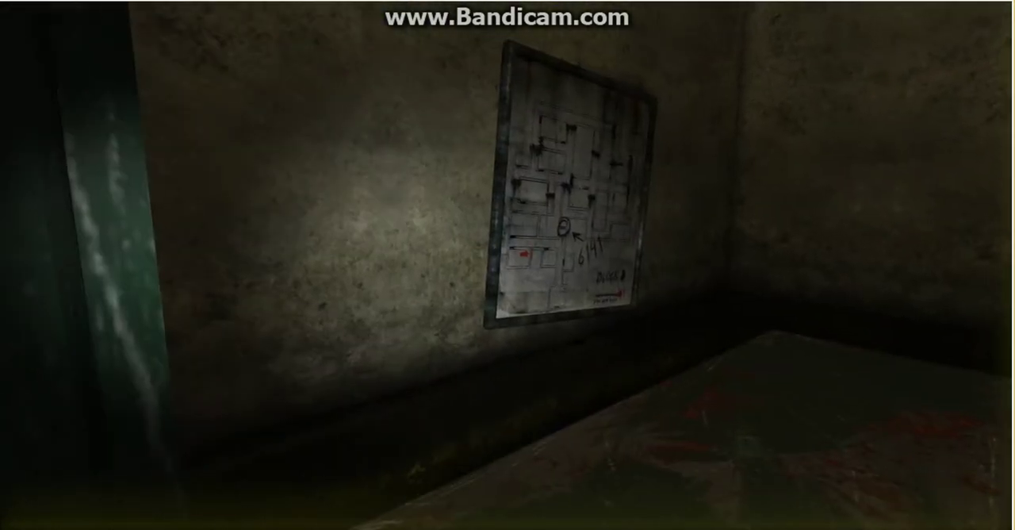
key(w)
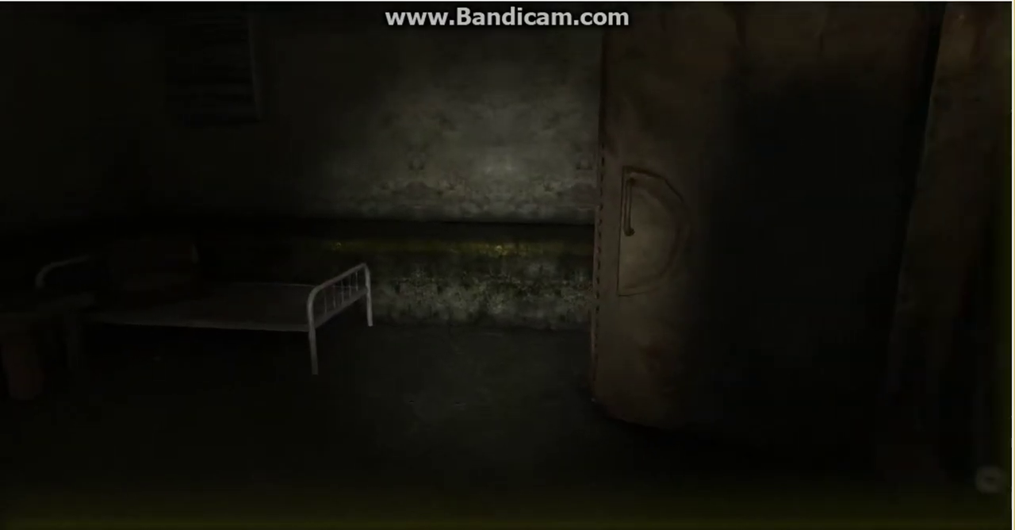
key(w)
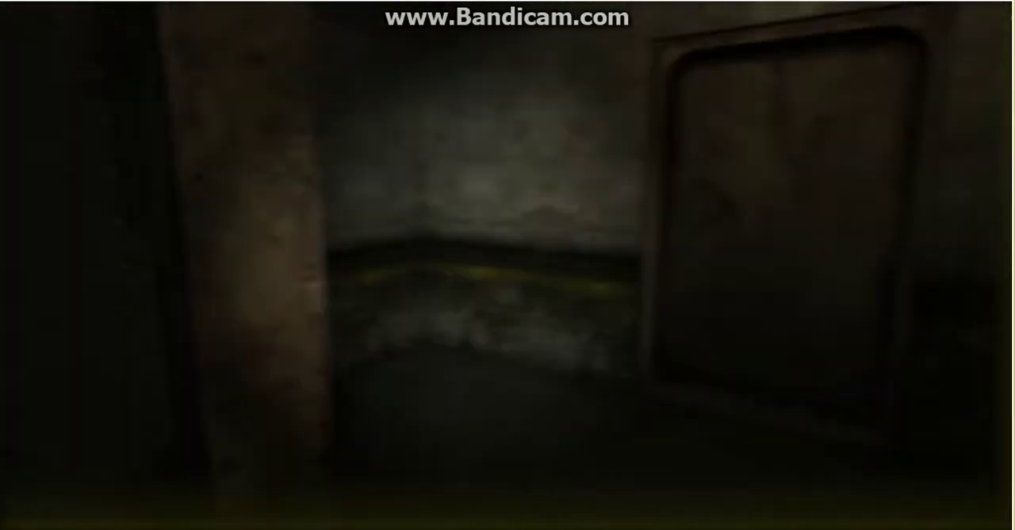
key(w)
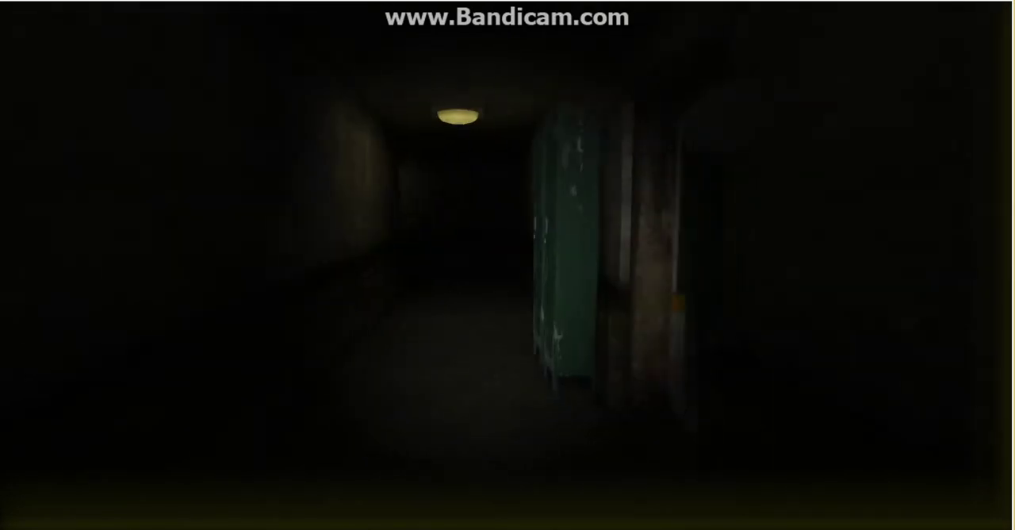
key(w)
key(w)
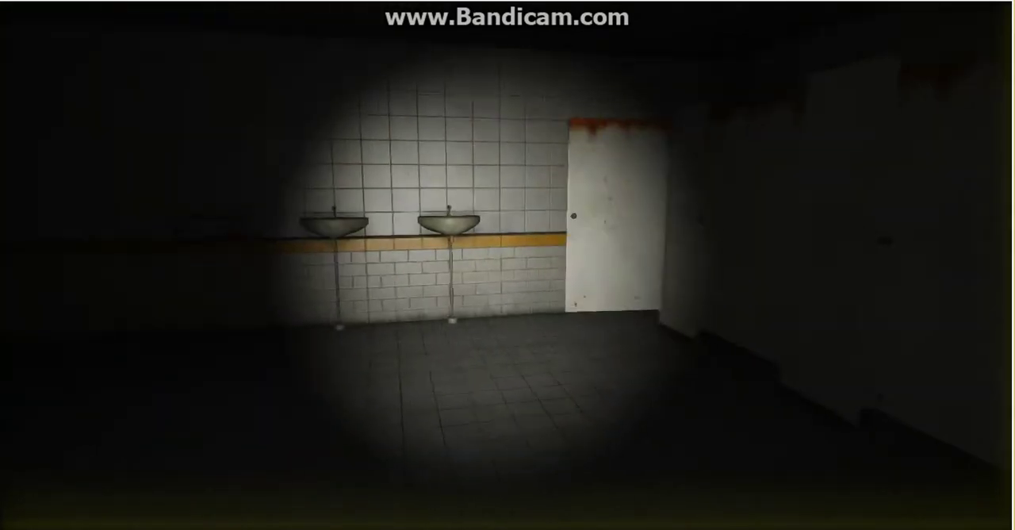
key(w)
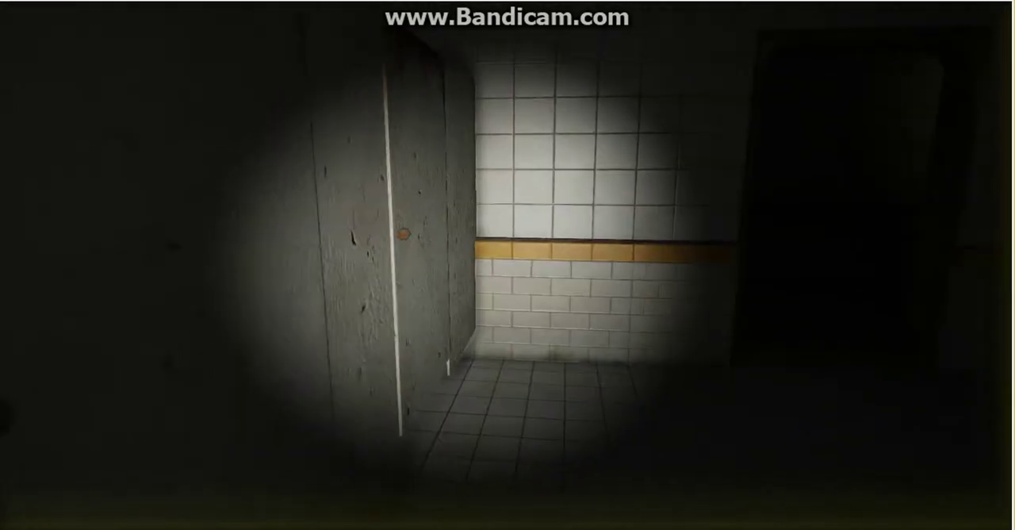
key(w)
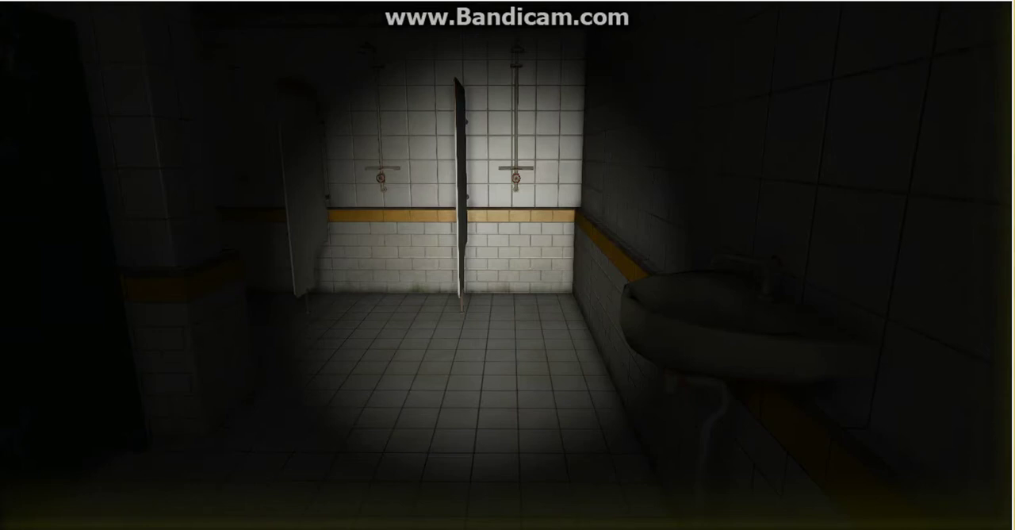
key(w)
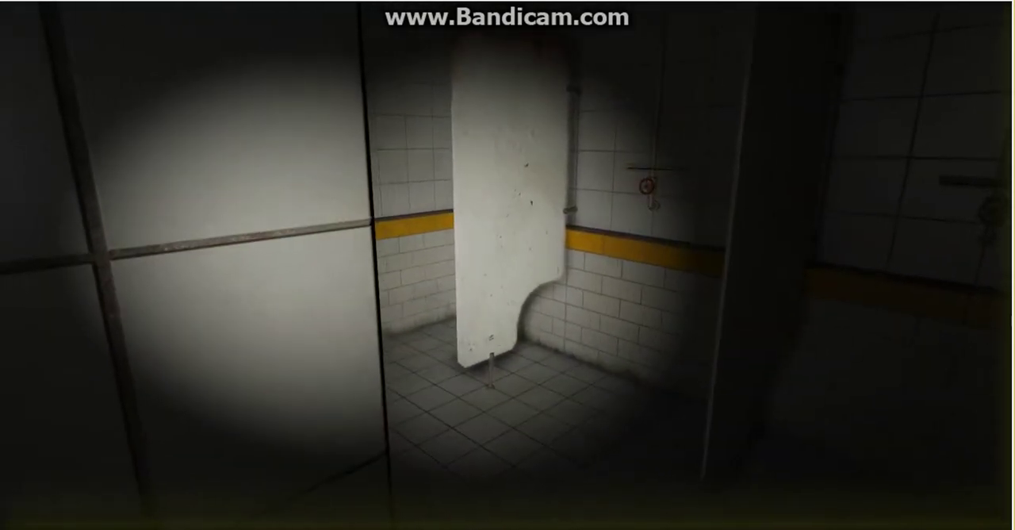
key(w)
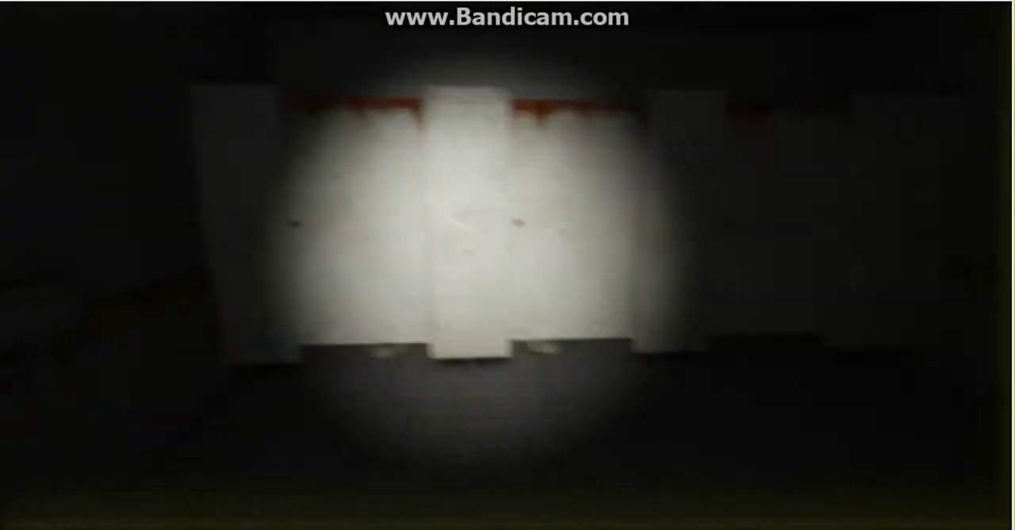
key(w)
key(w)
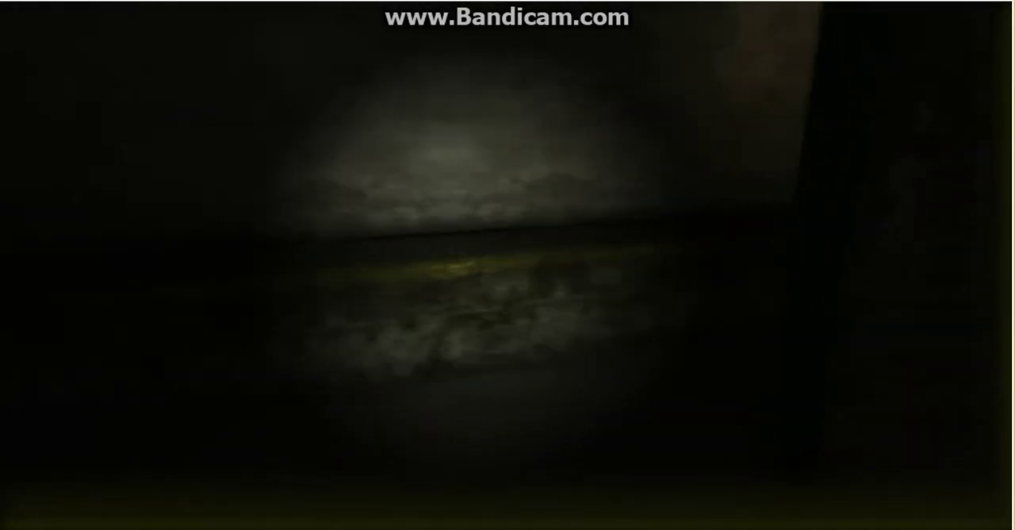
key(w)
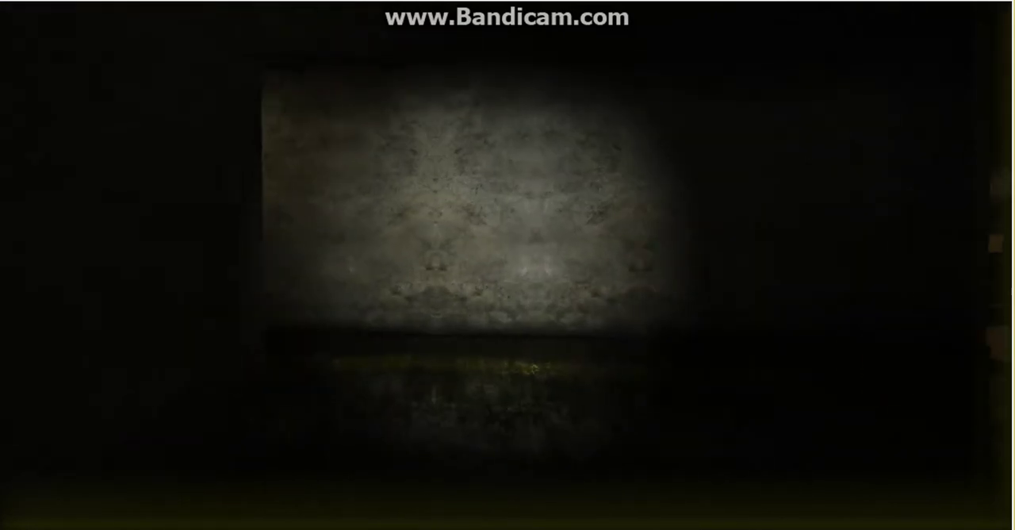
key(w)
key(w)
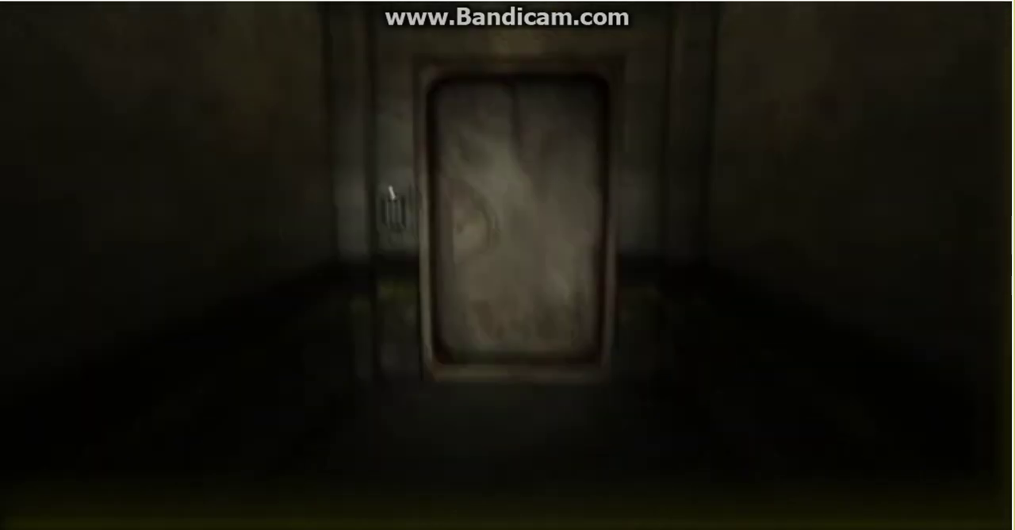
key(w)
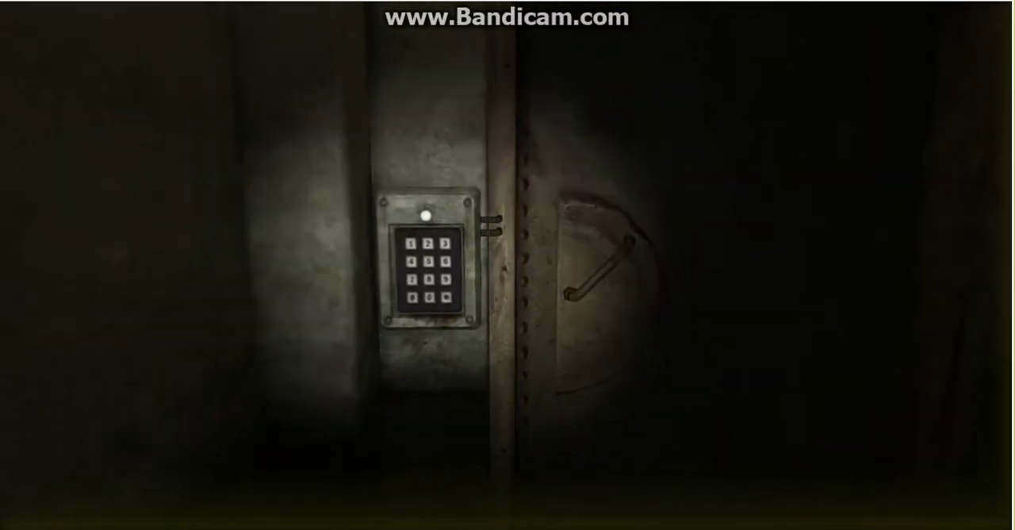
key(w)
key(w)
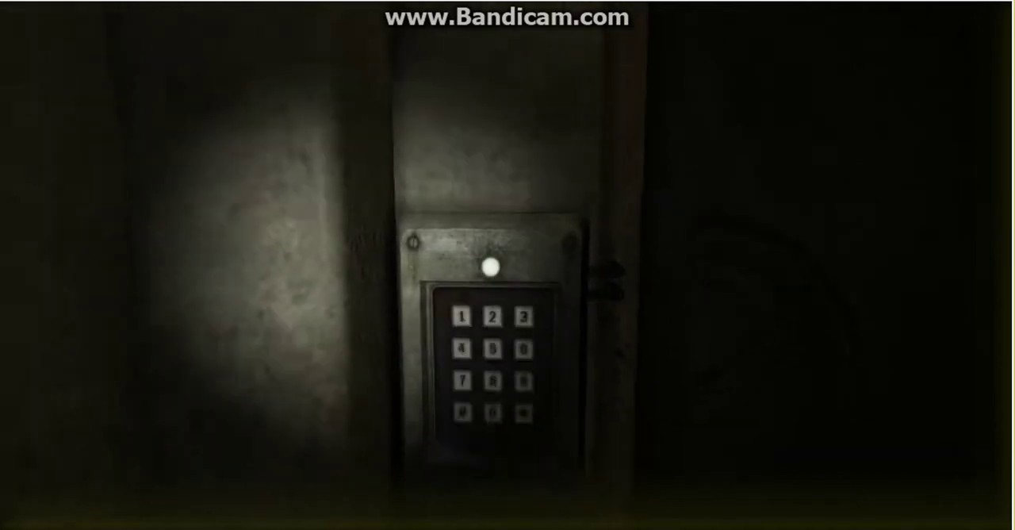
key(w)
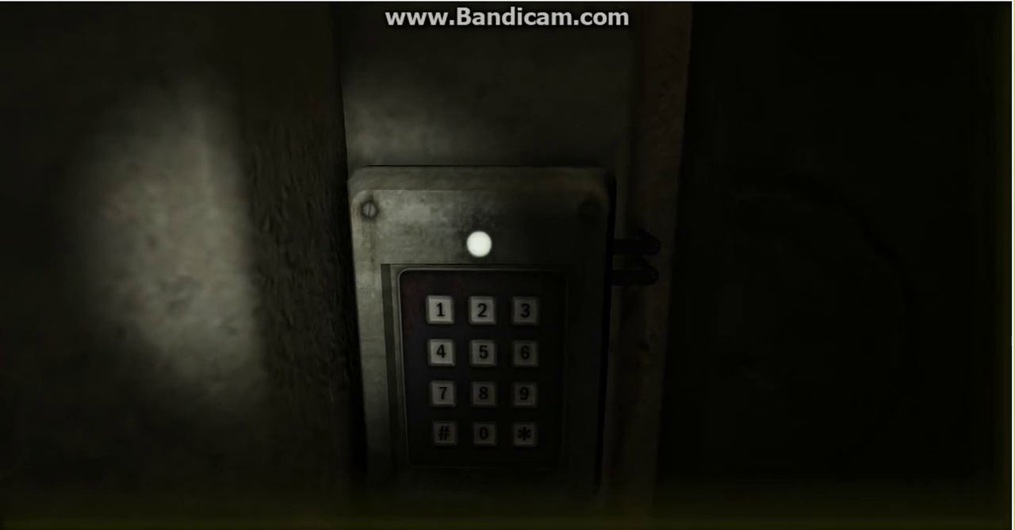
key(w)
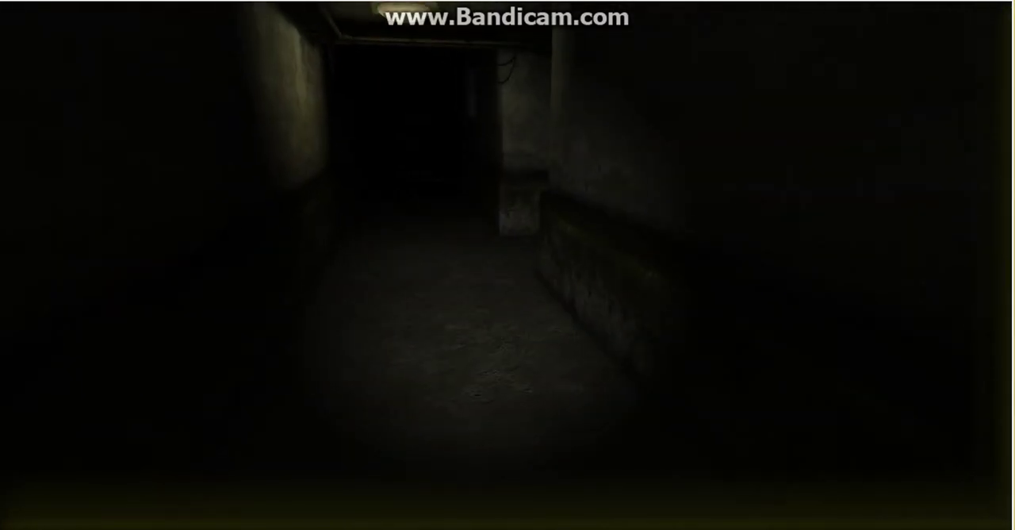
key(w)
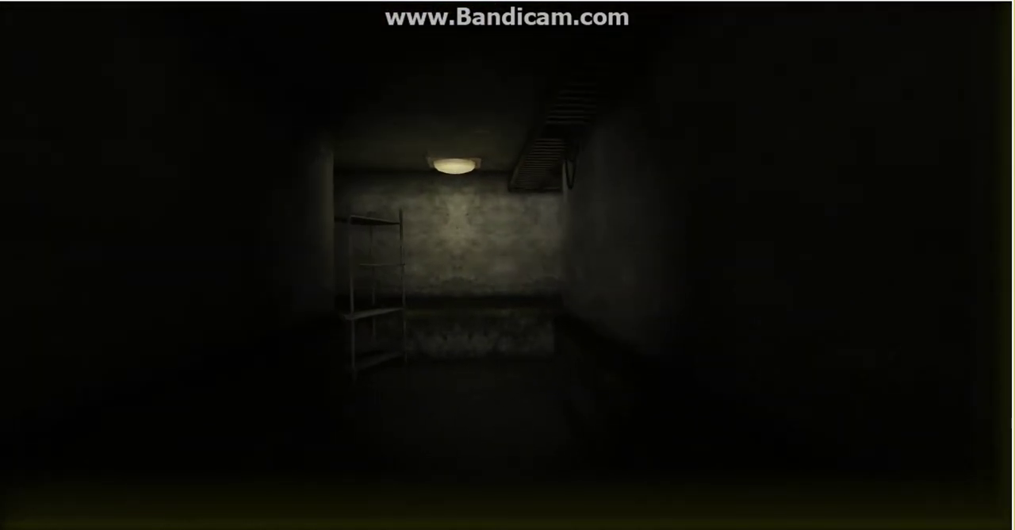
key(w)
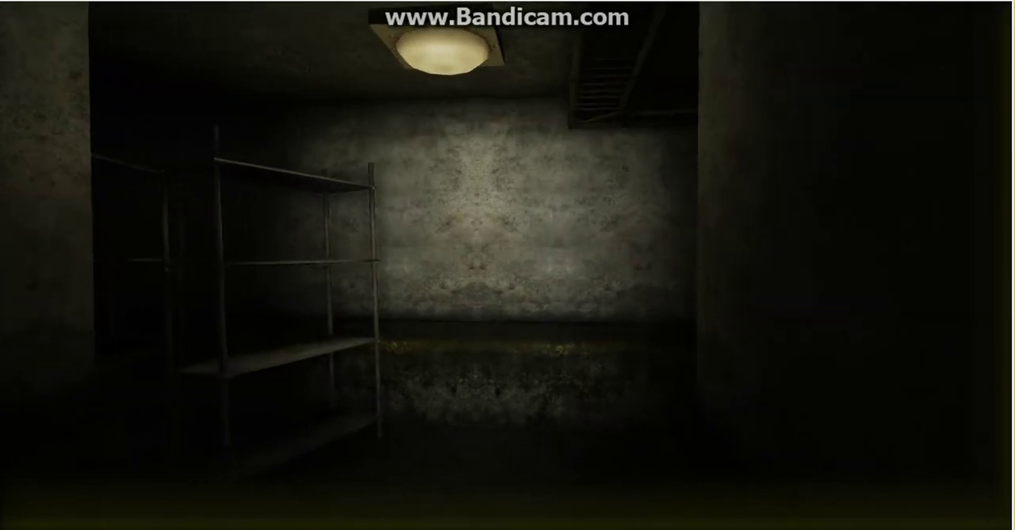
key(w)
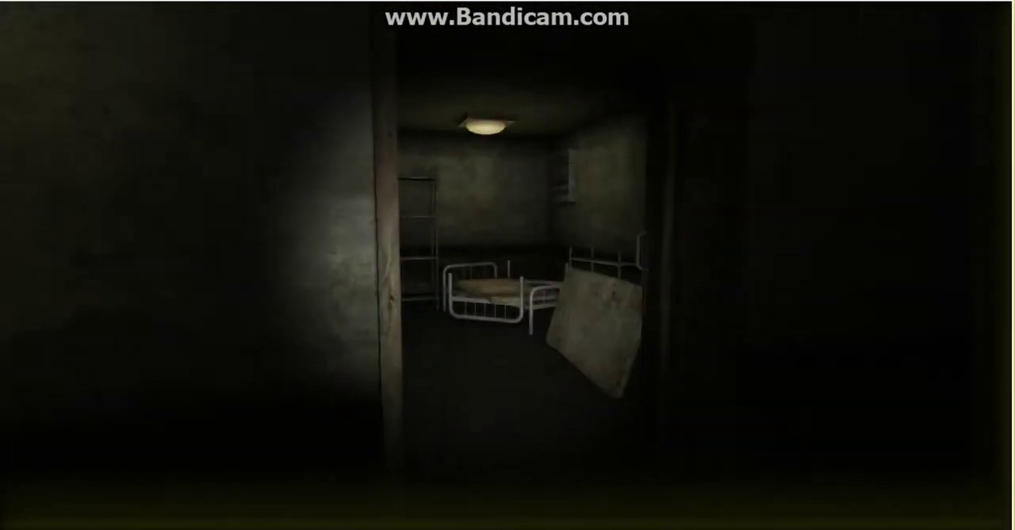
key(w)
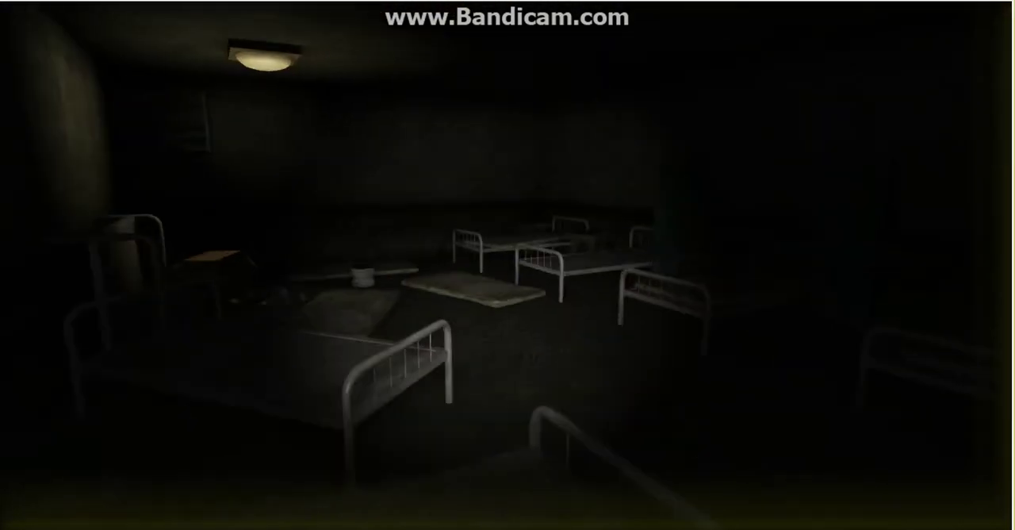
key(w)
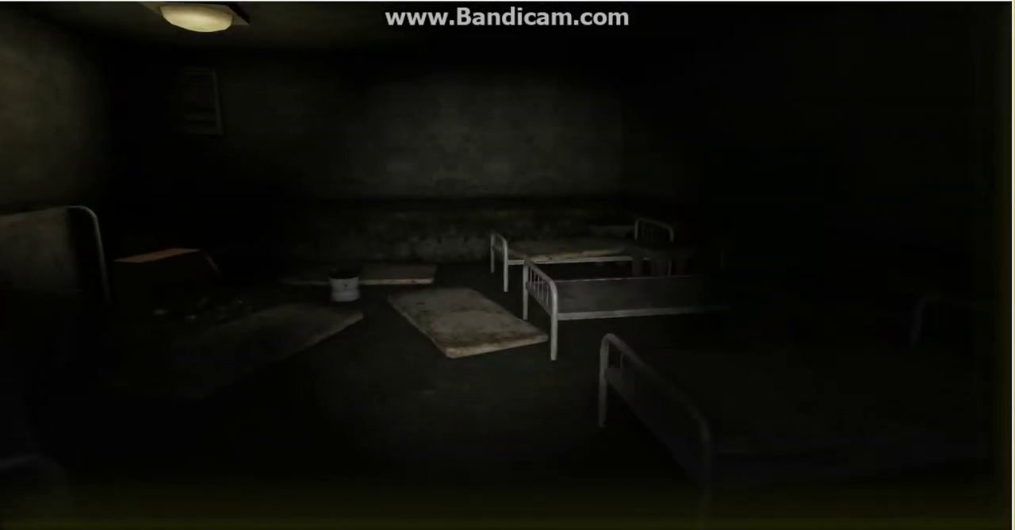
key(w)
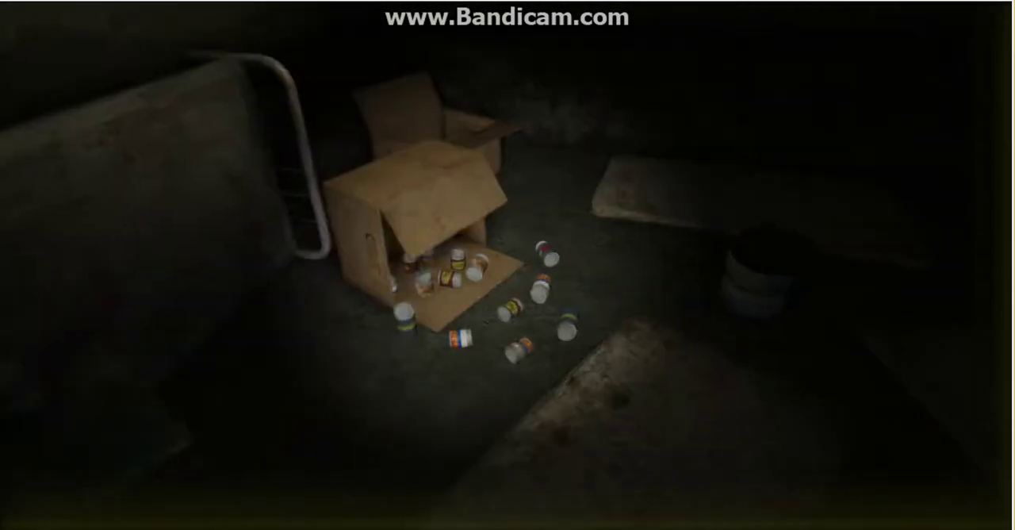
key(w)
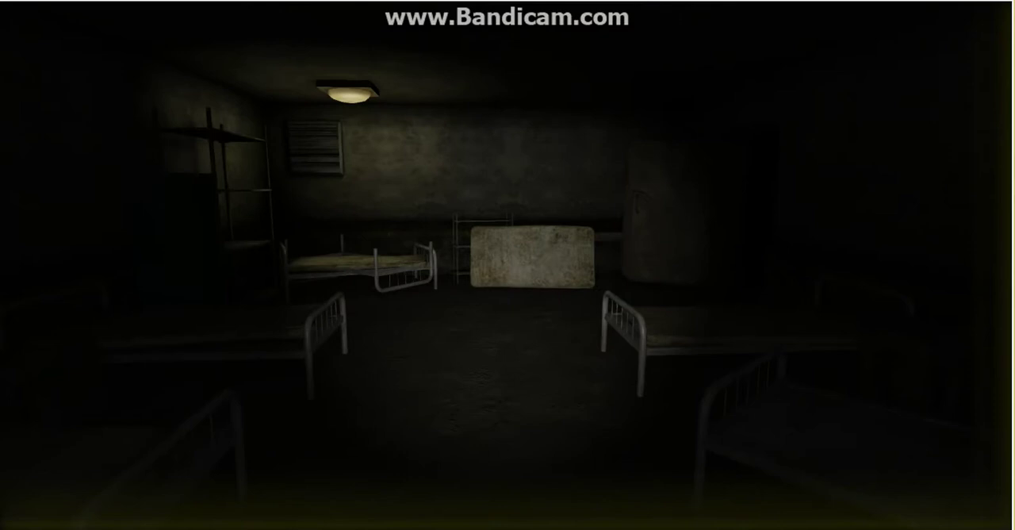
key(w)
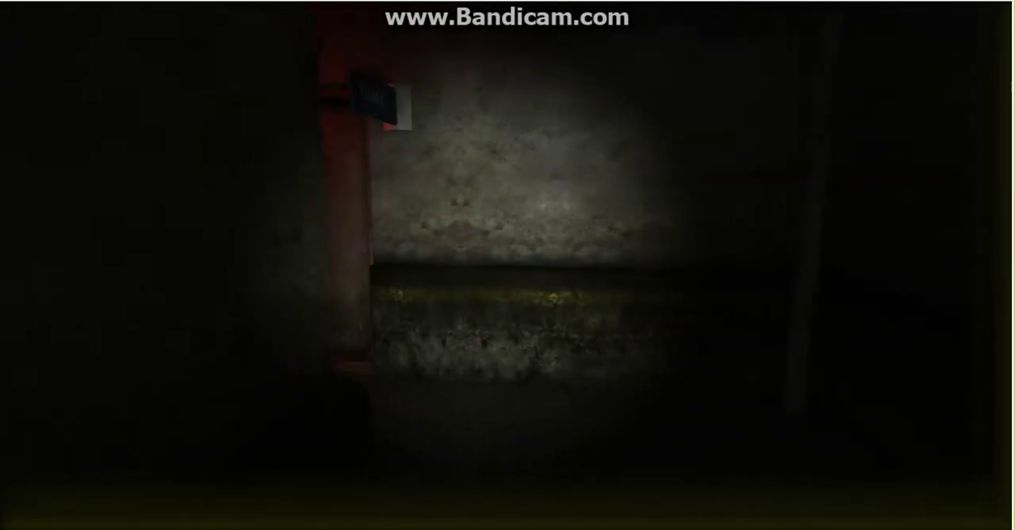
key(w)
key(w)
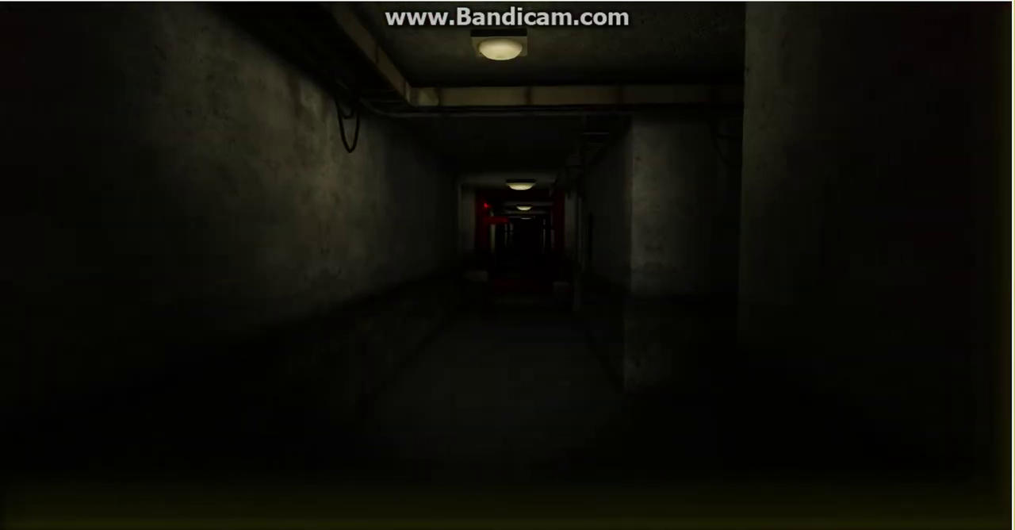
key(w)
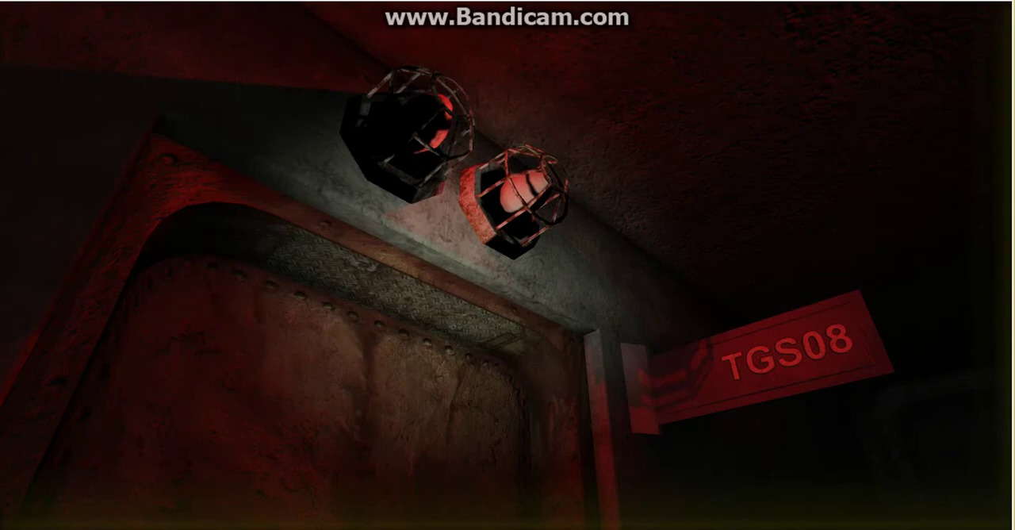
key(w)
key(w)
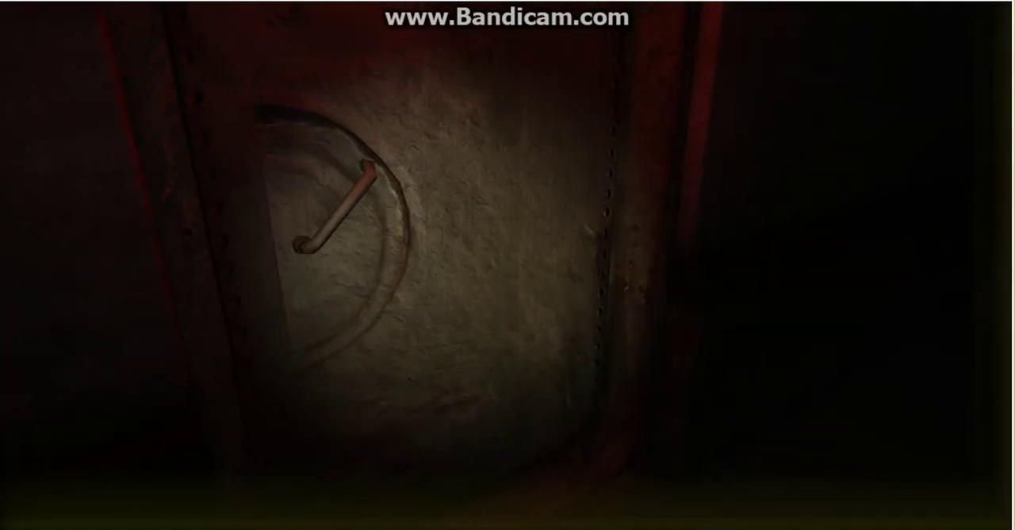
key(w)
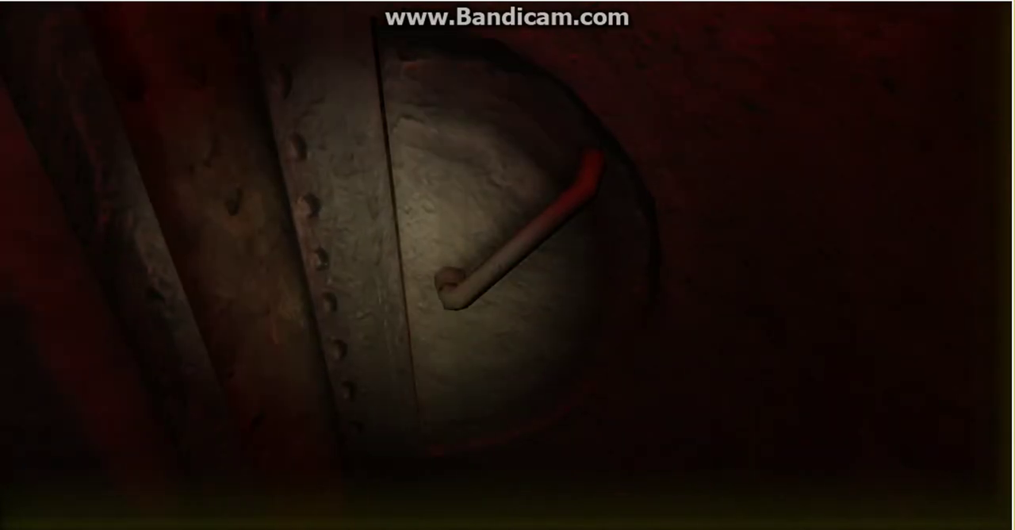
key(w)
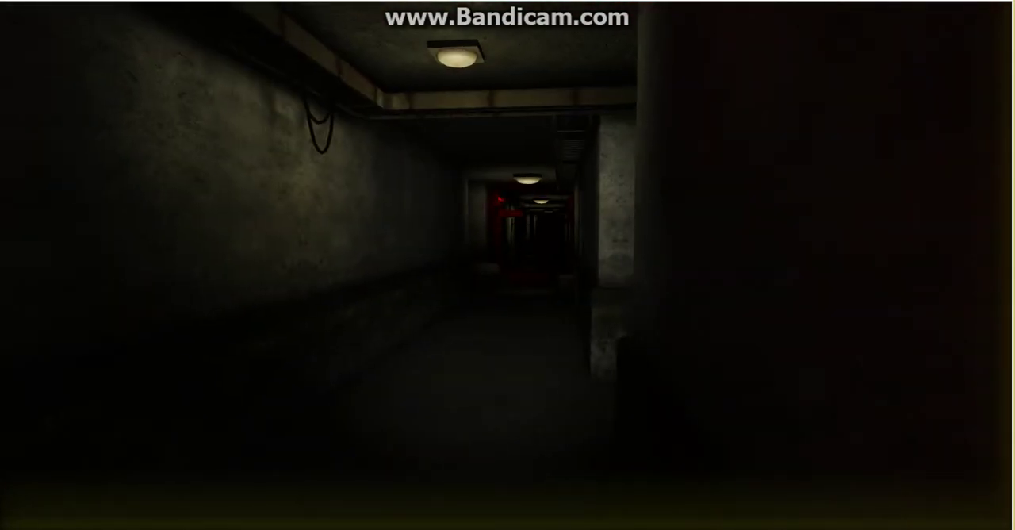
key(w)
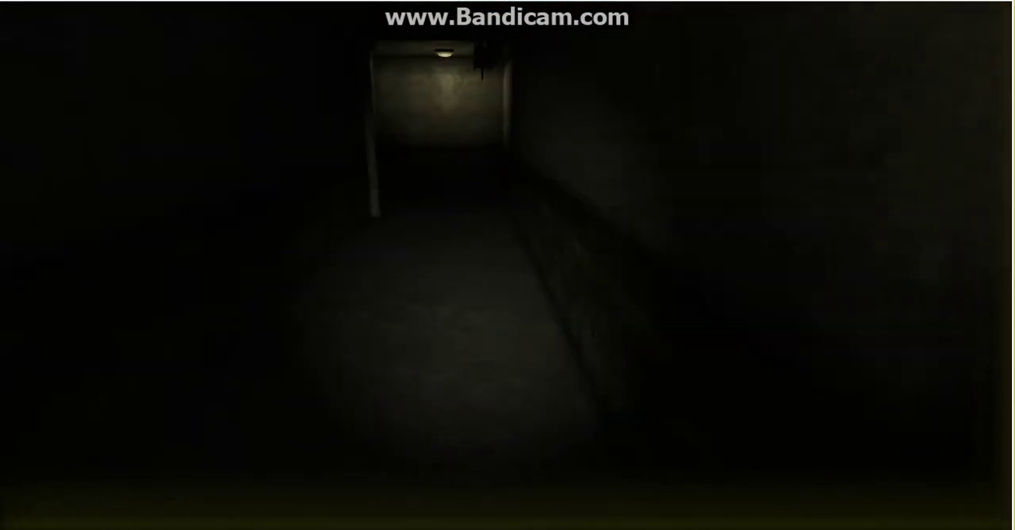
key(w)
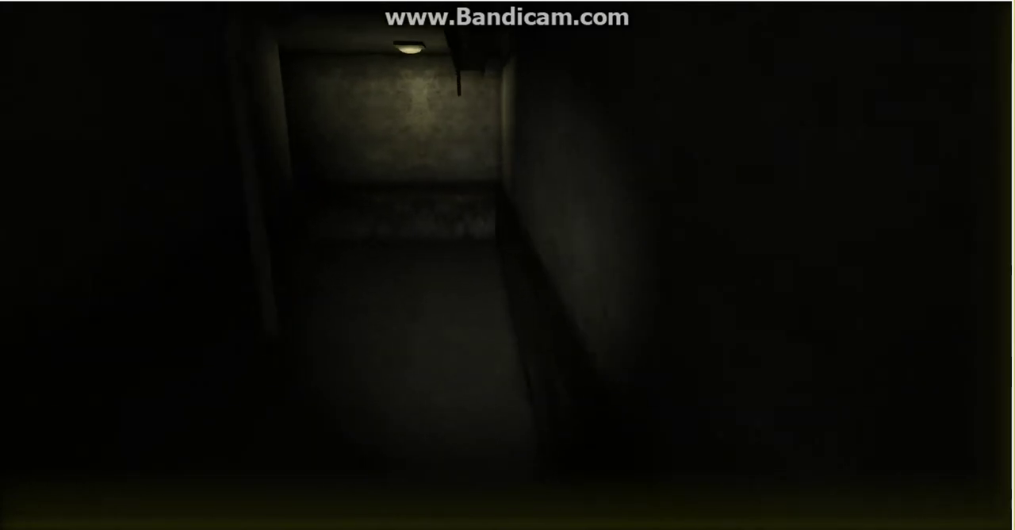
key(w)
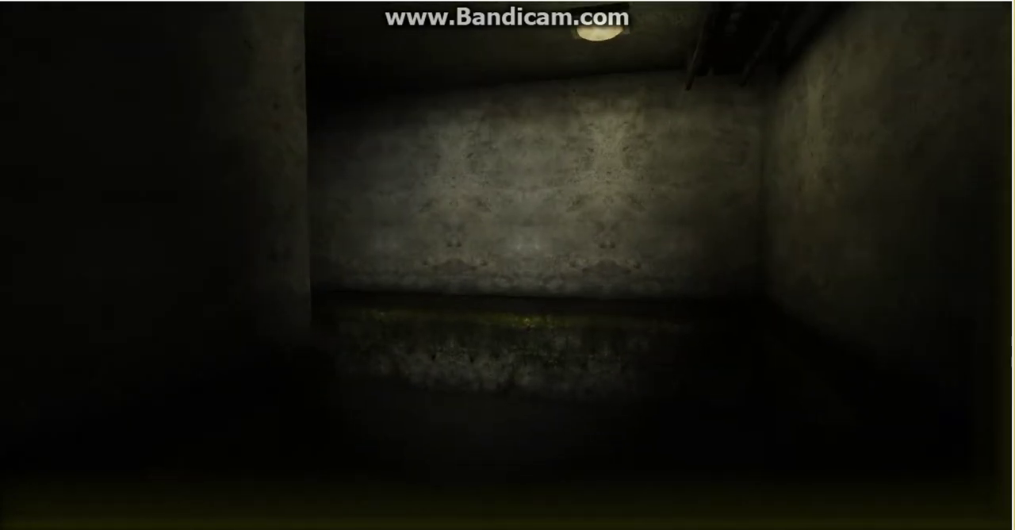
key(w)
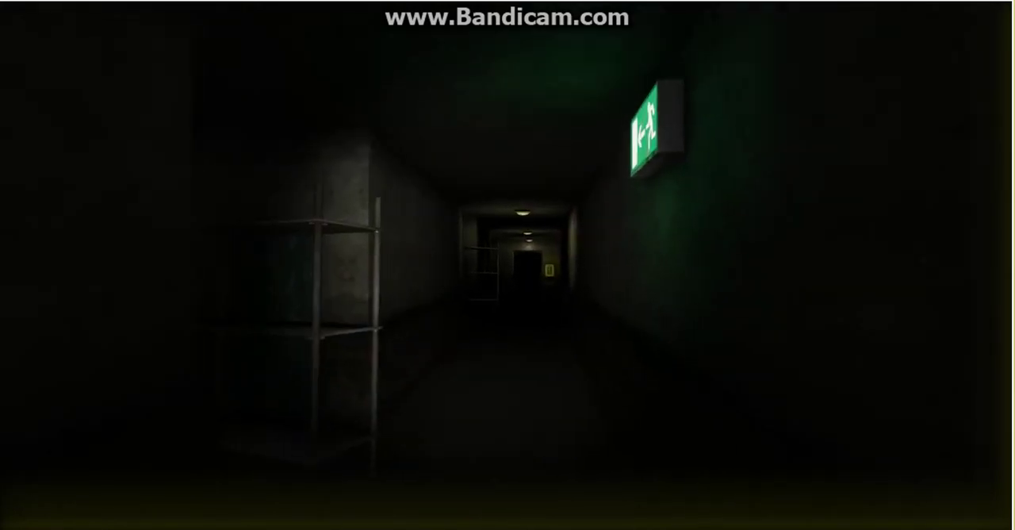
key(w)
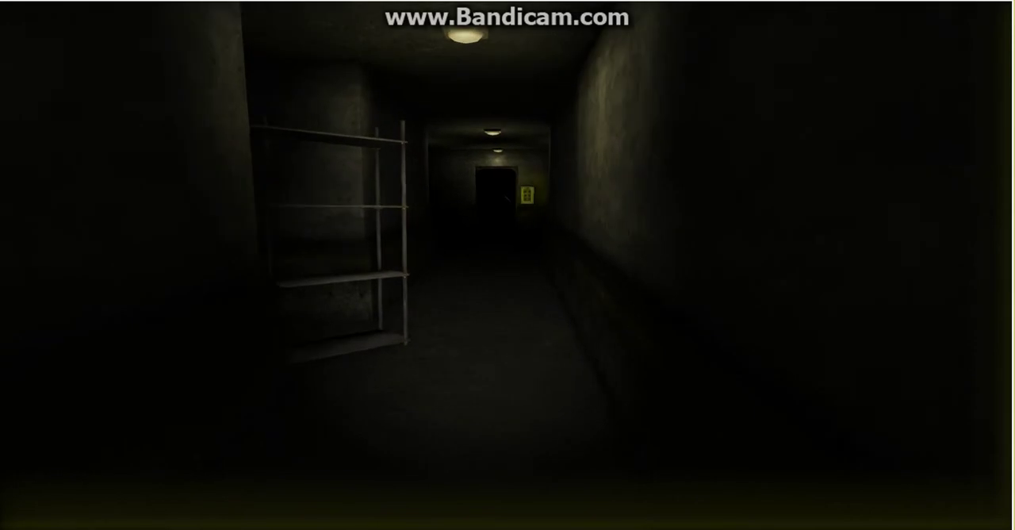
key(w)
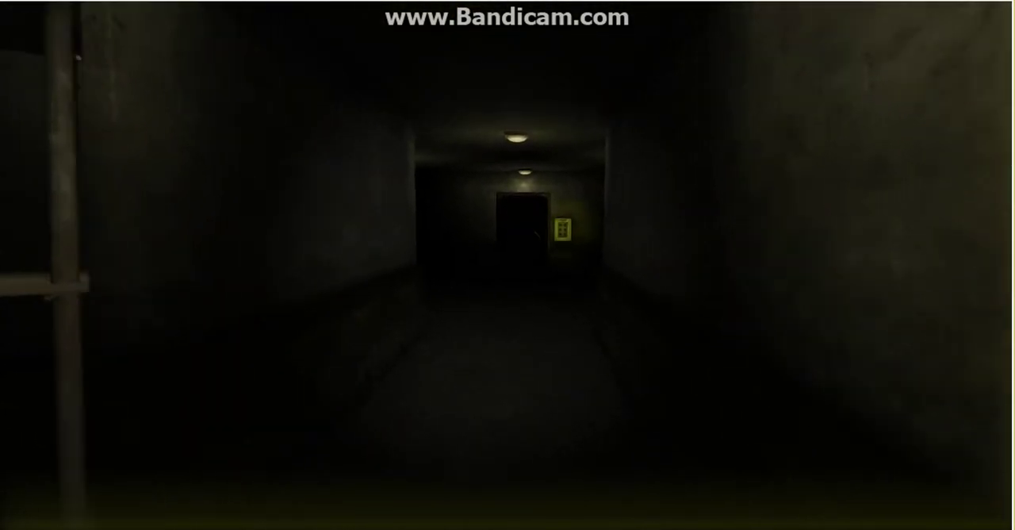
key(w)
key(w)
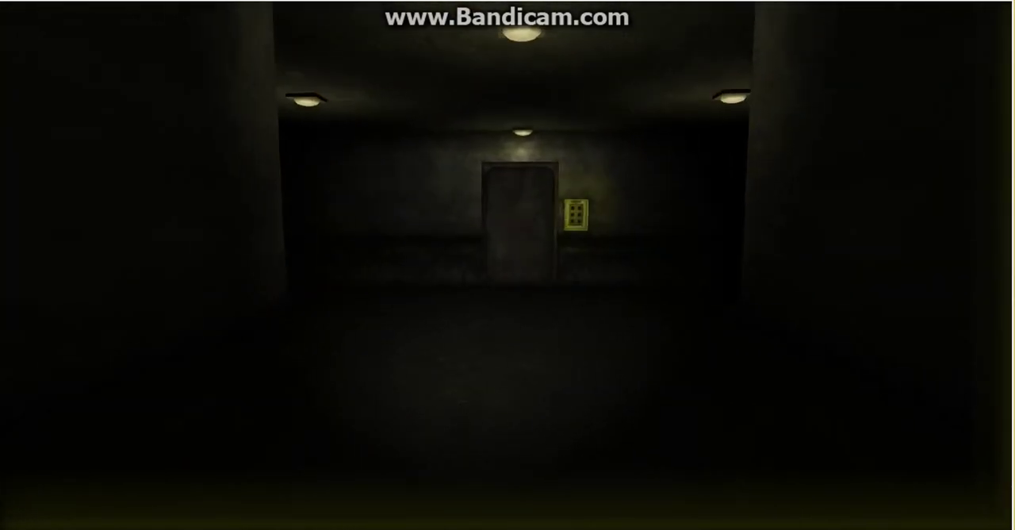
key(w)
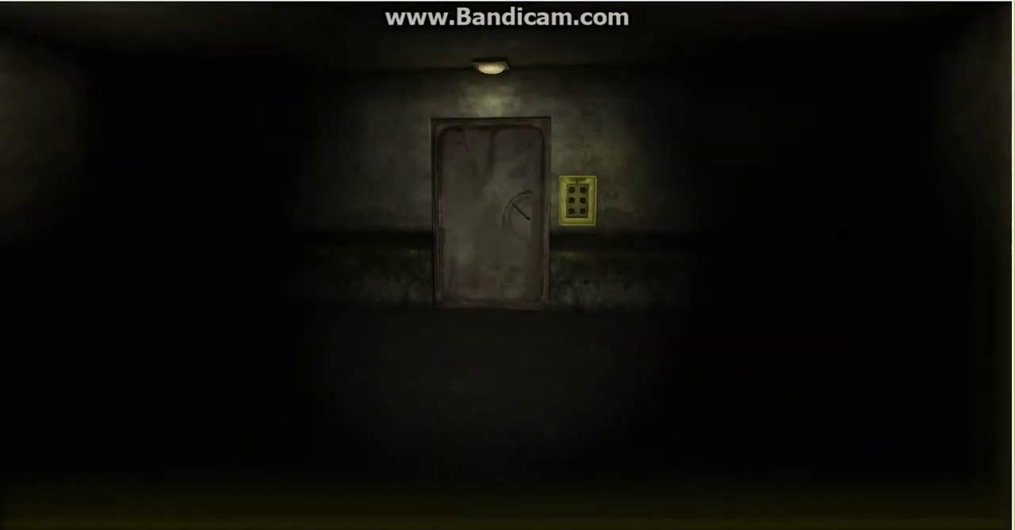
key(w)
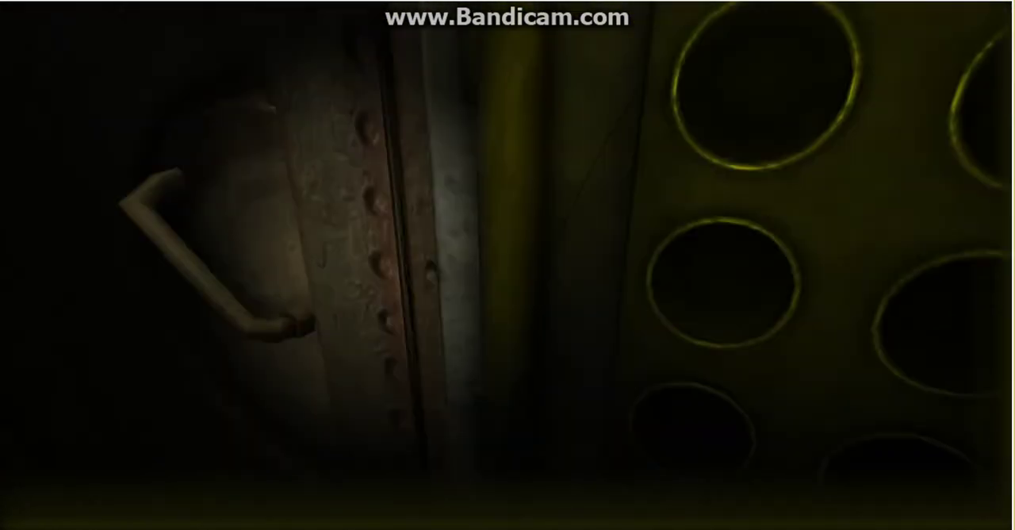
key(w)
key(w)
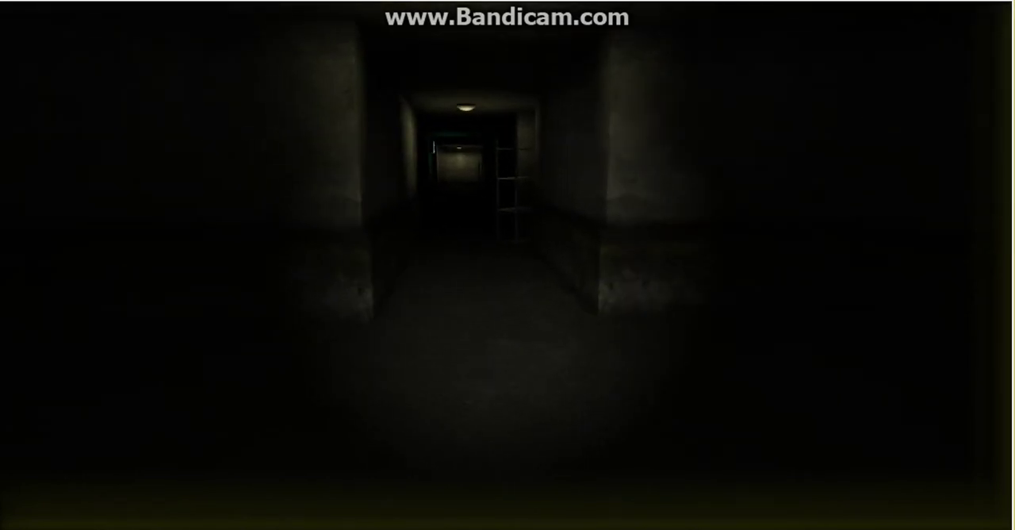
key(w)
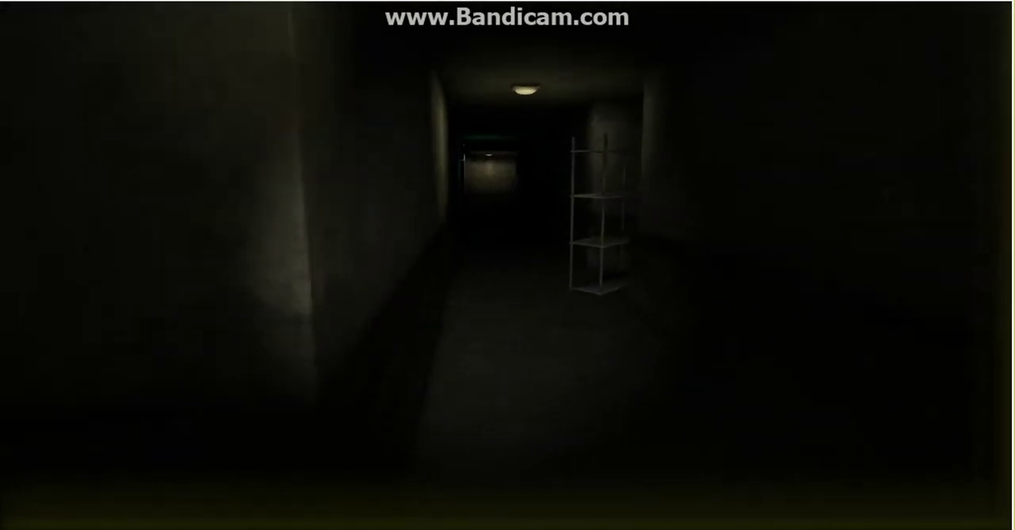
key(w)
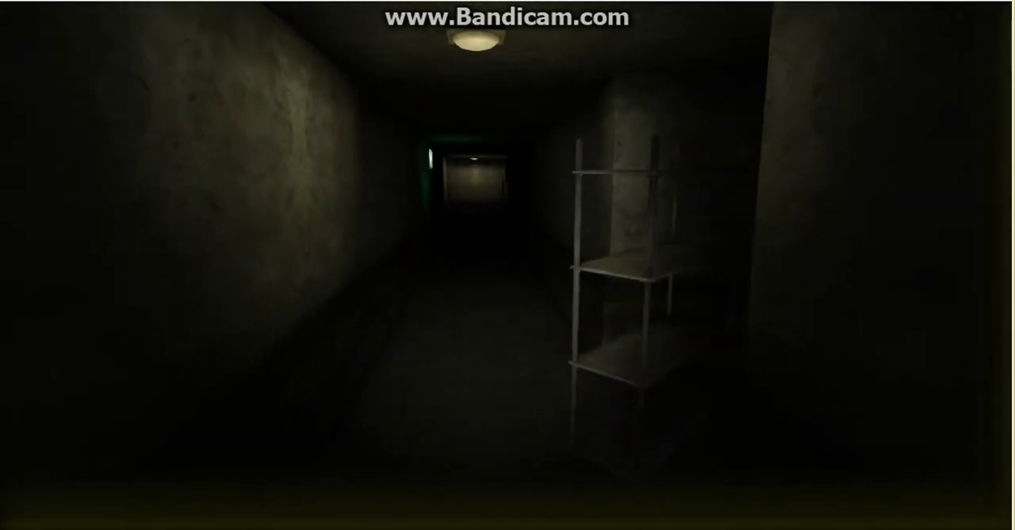
key(w)
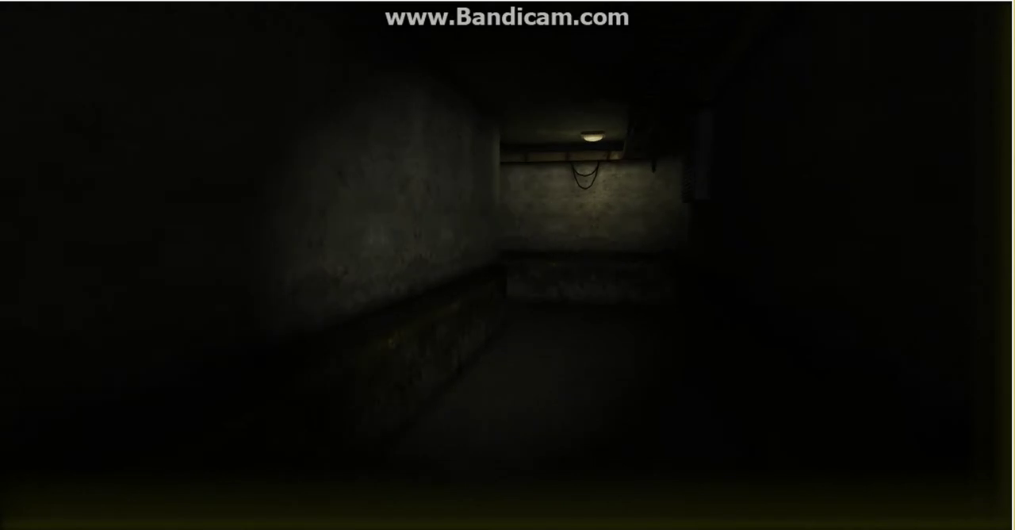
key(w)
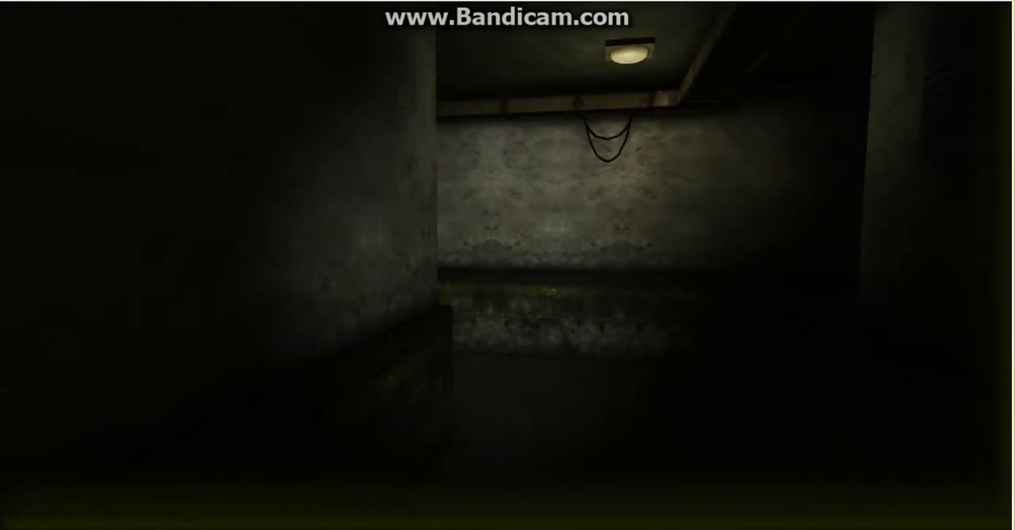
key(w)
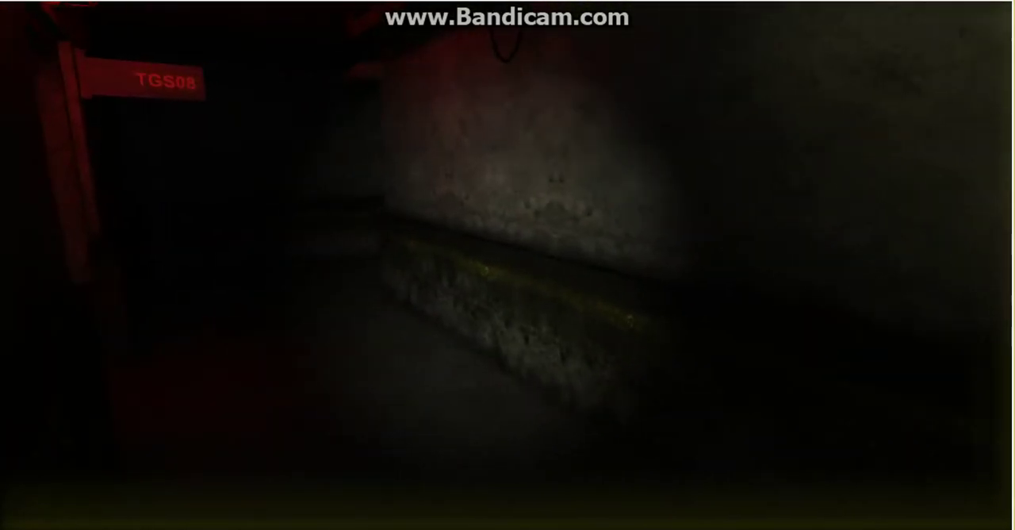
key(w)
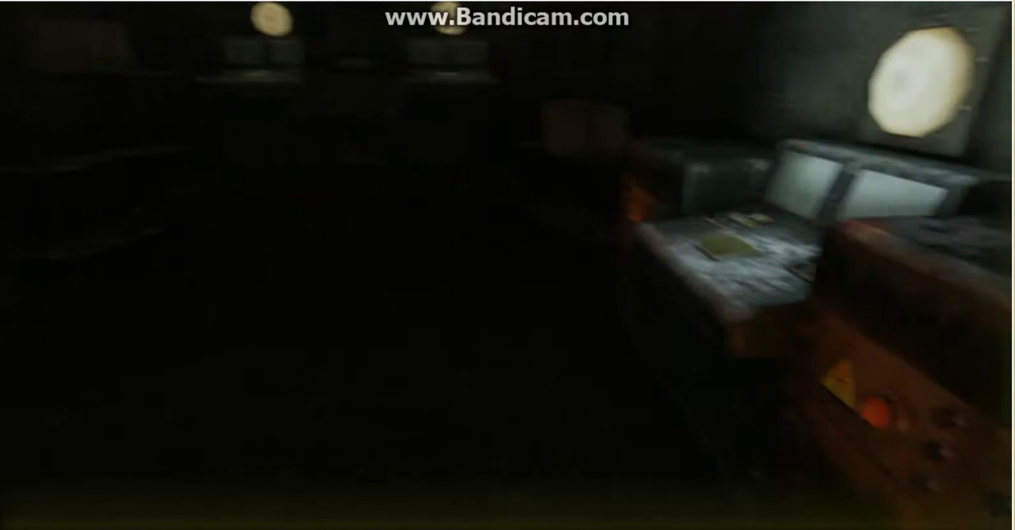
key(w)
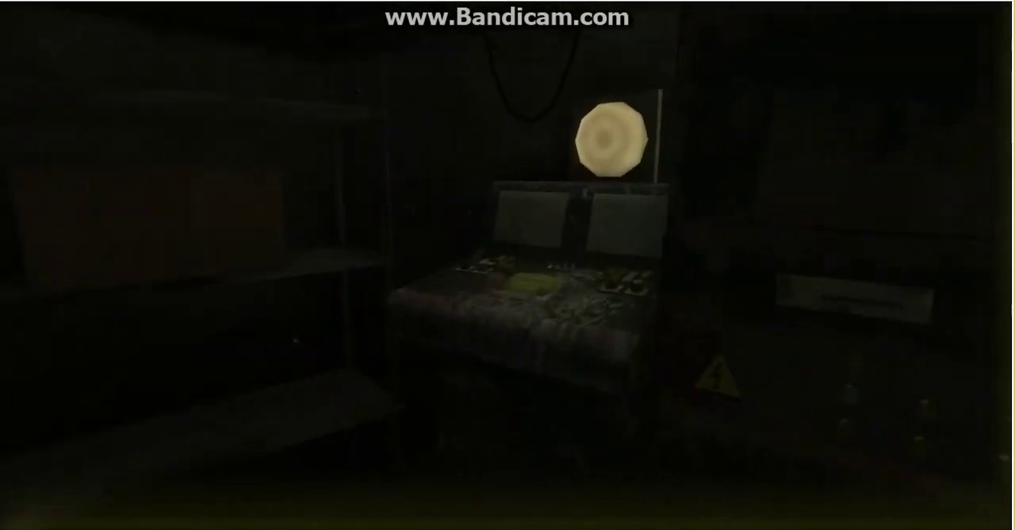
key(w)
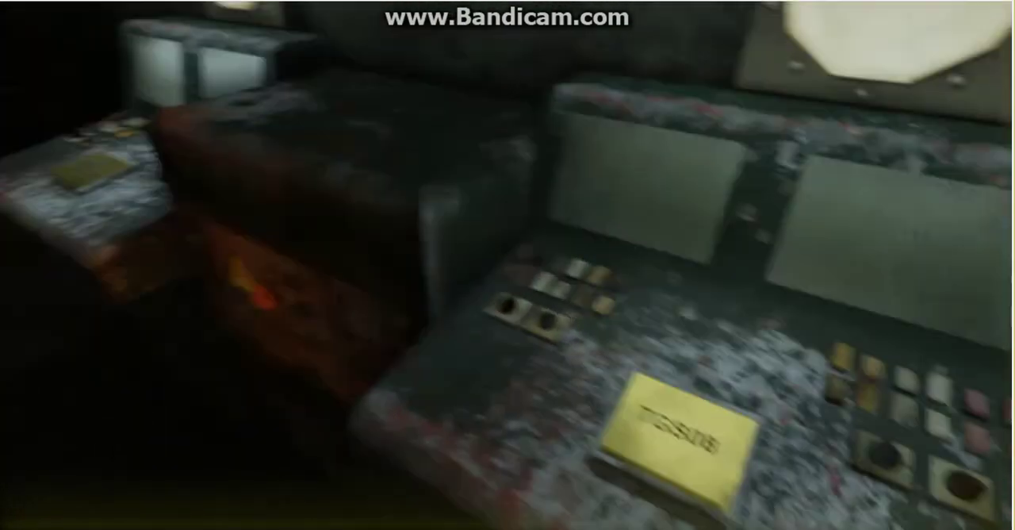
key(s)
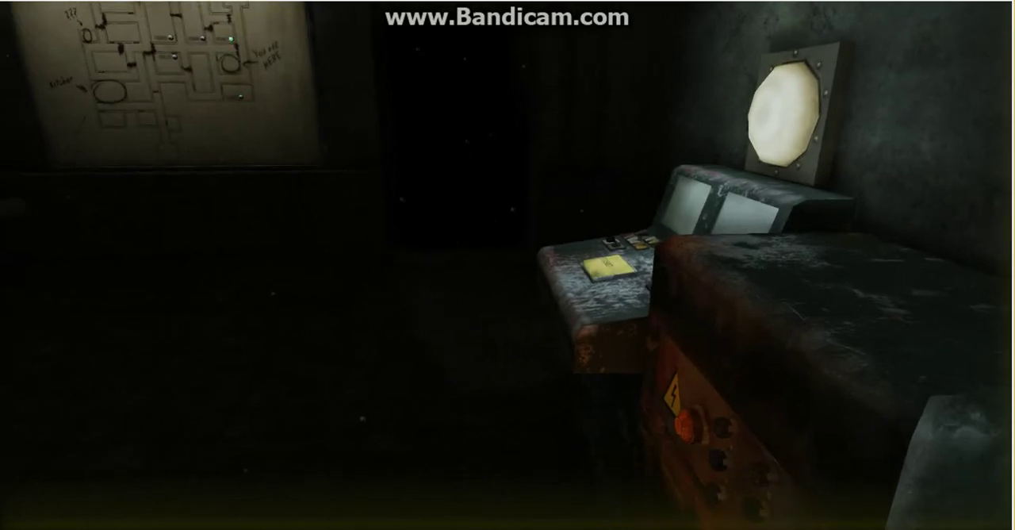
key(w)
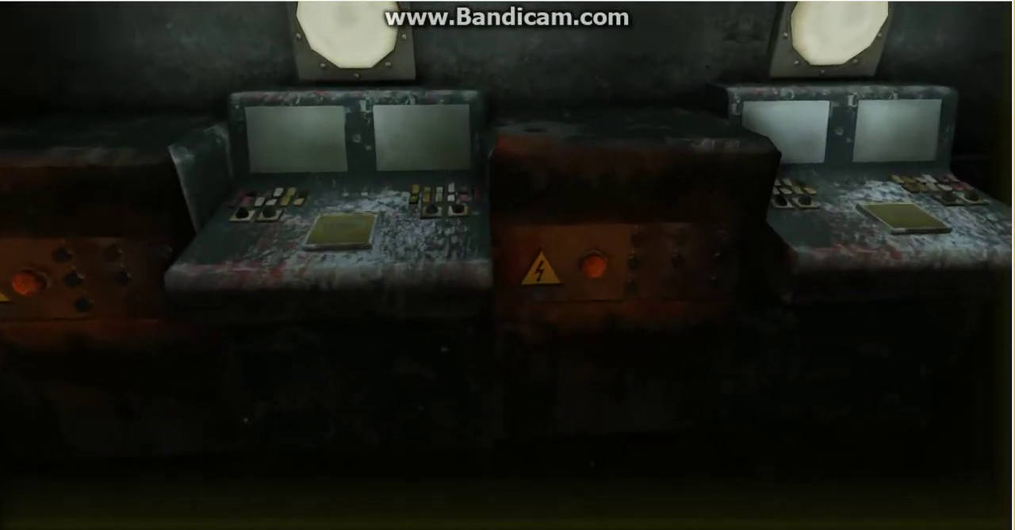
key(w)
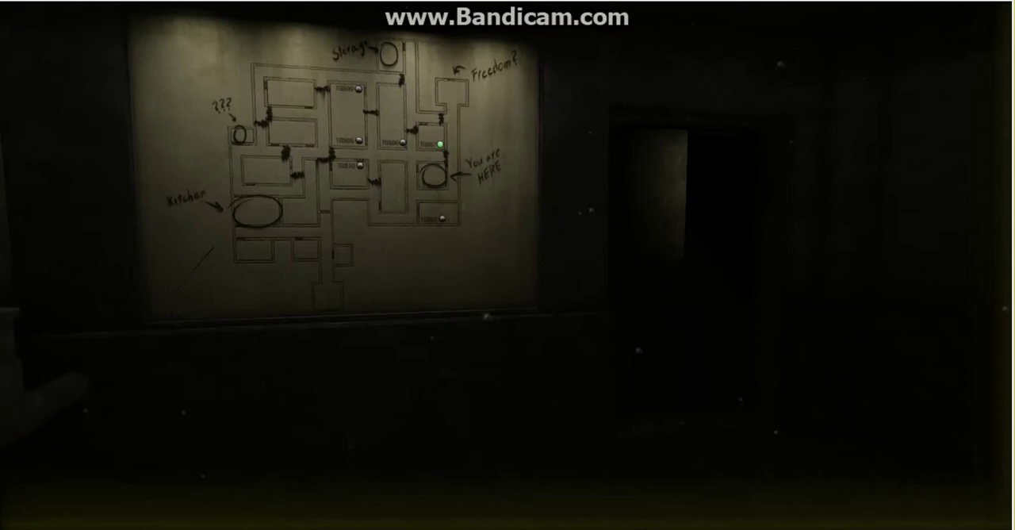
key(w)
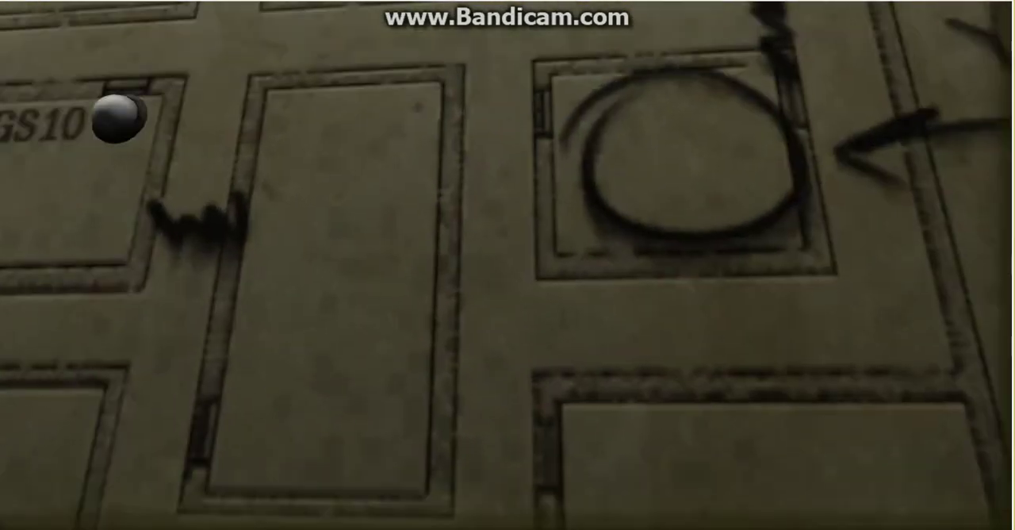
key(s)
key(s)
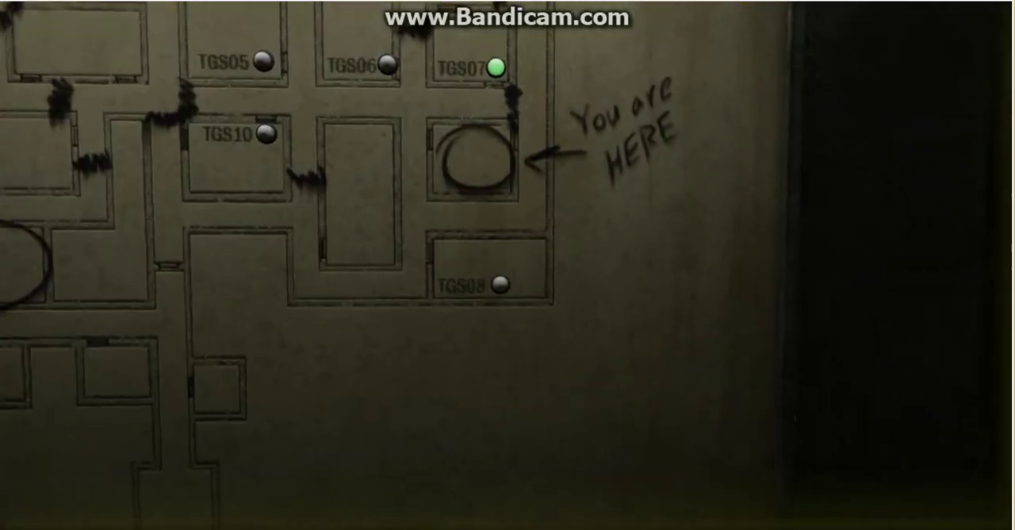
key(d)
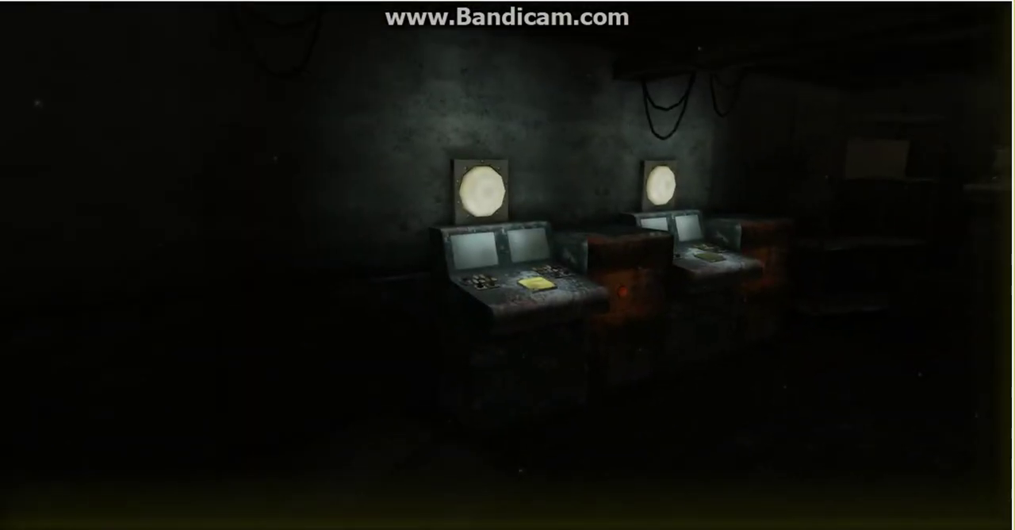
key(w)
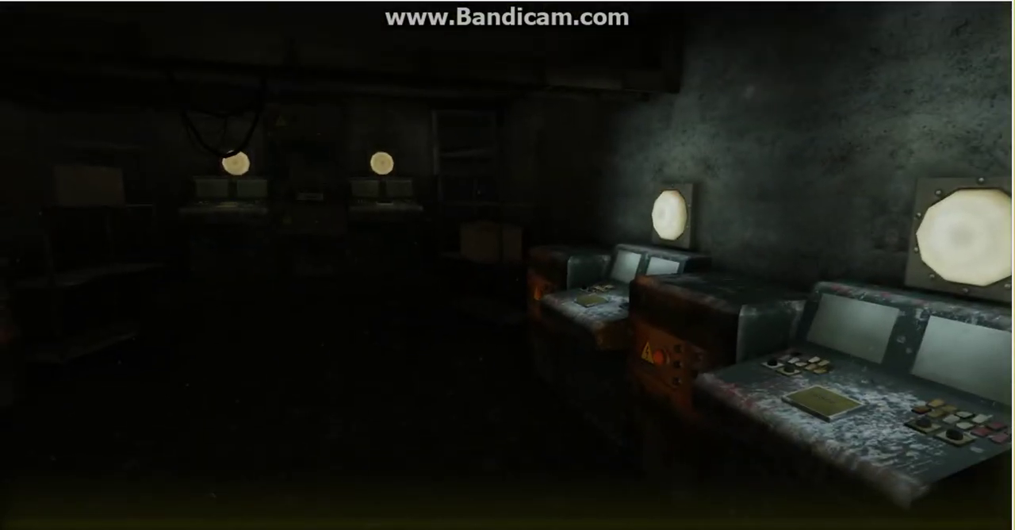
key(s)
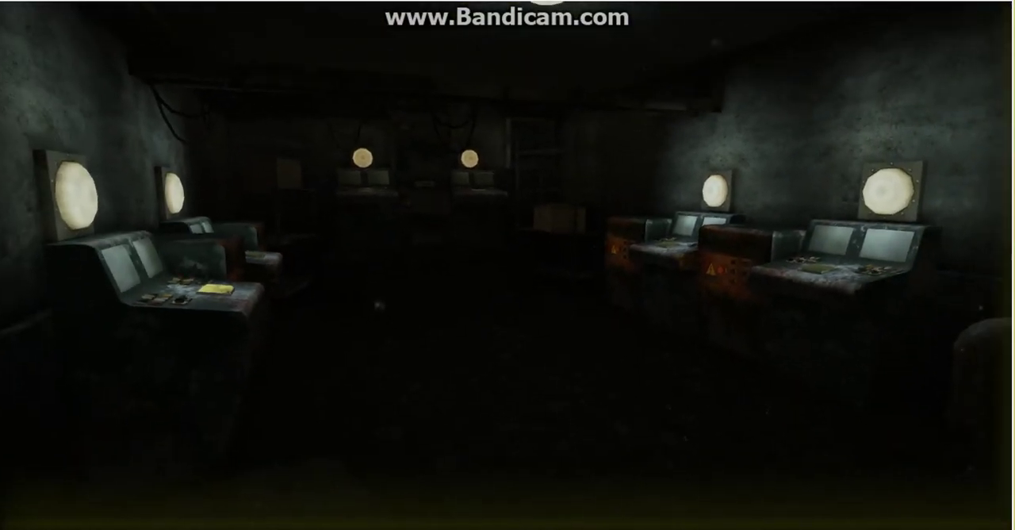
key(w)
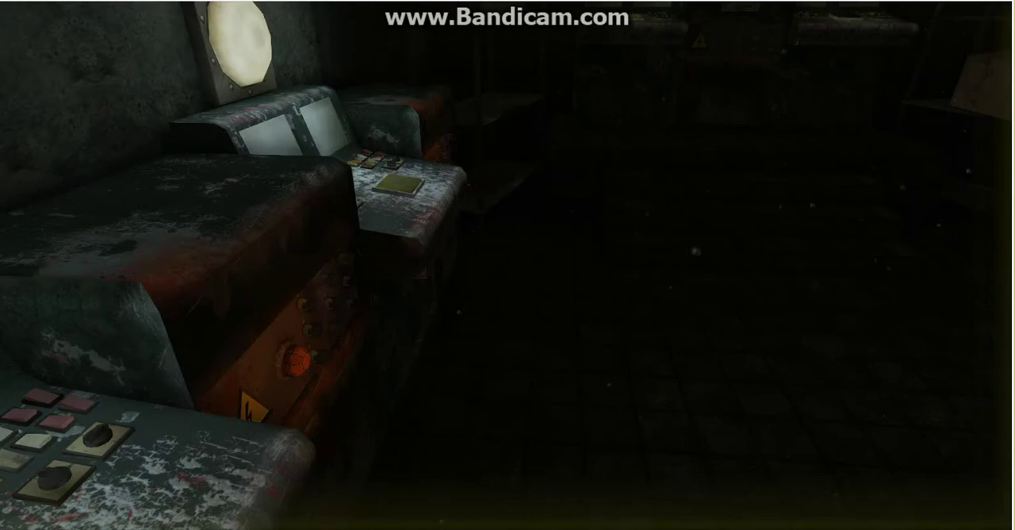
key(w)
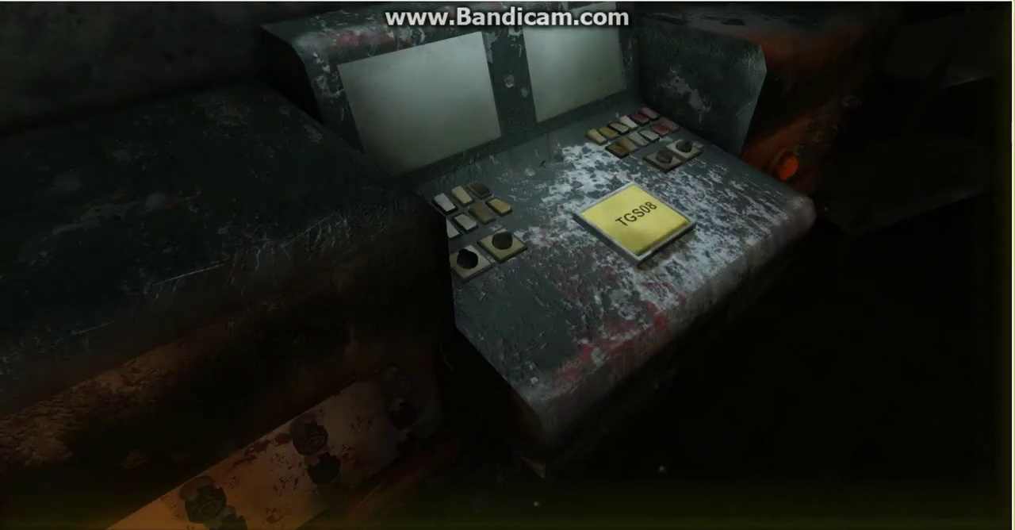
key(s)
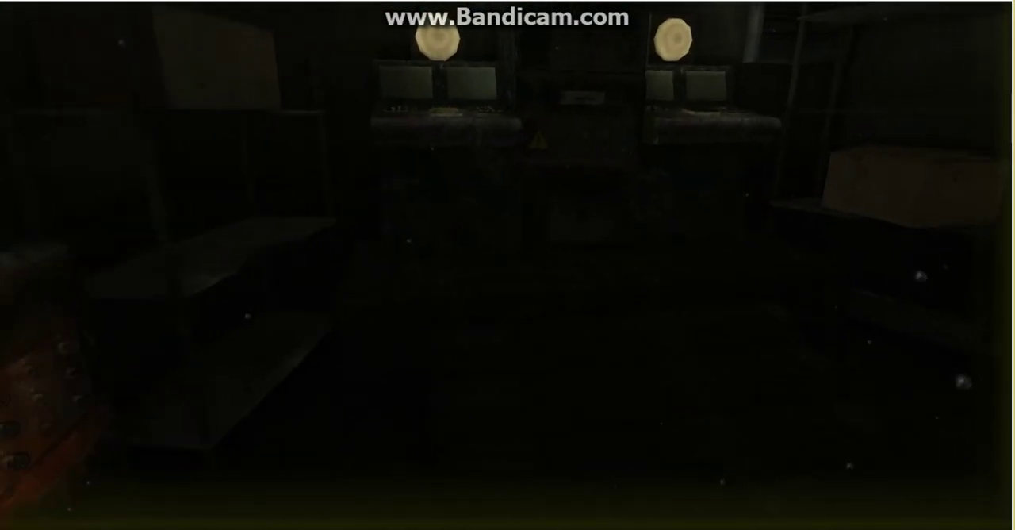
key(w)
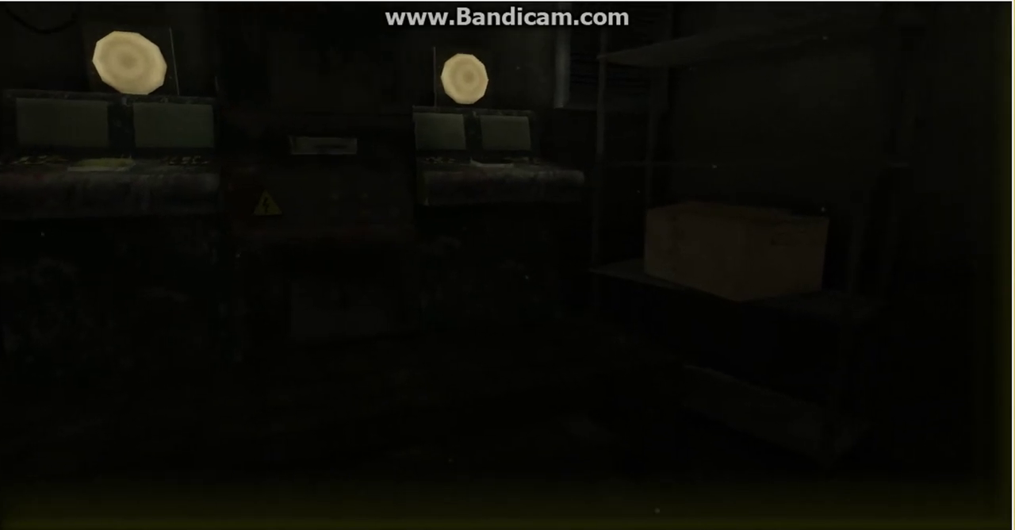
key(w)
key(w)
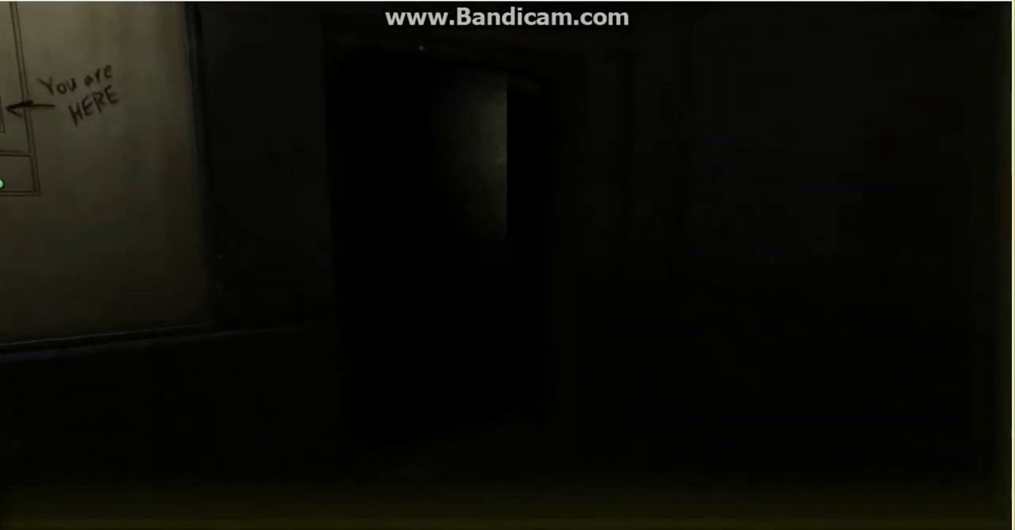
key(w)
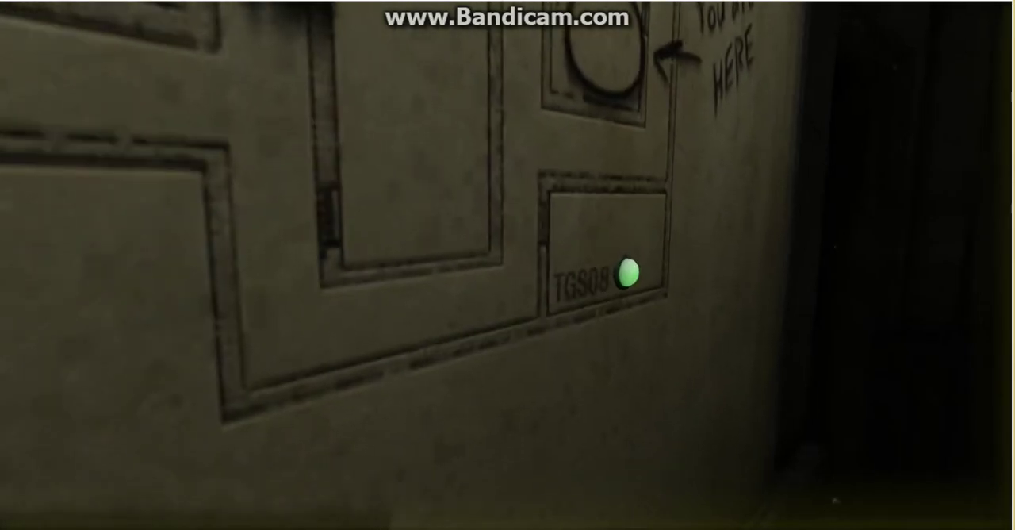
key(w)
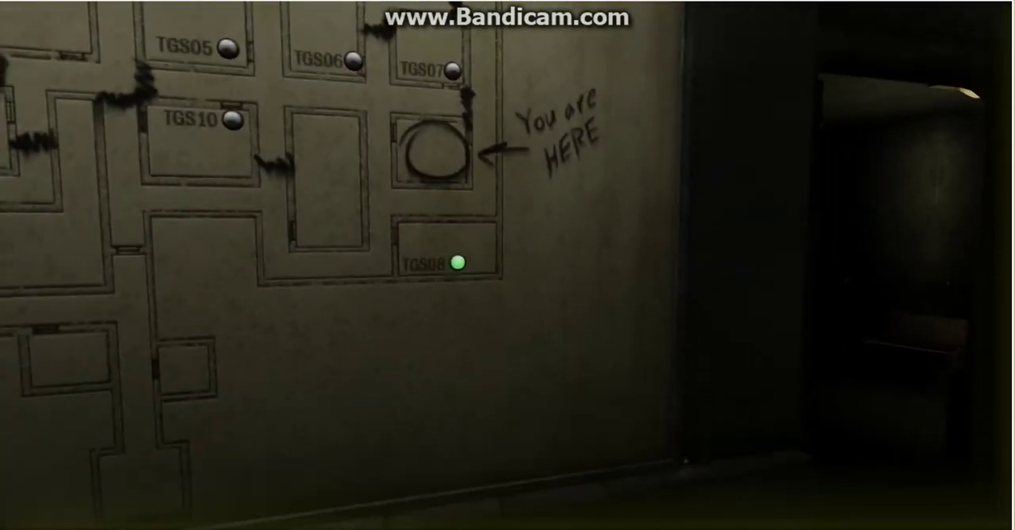
key(a)
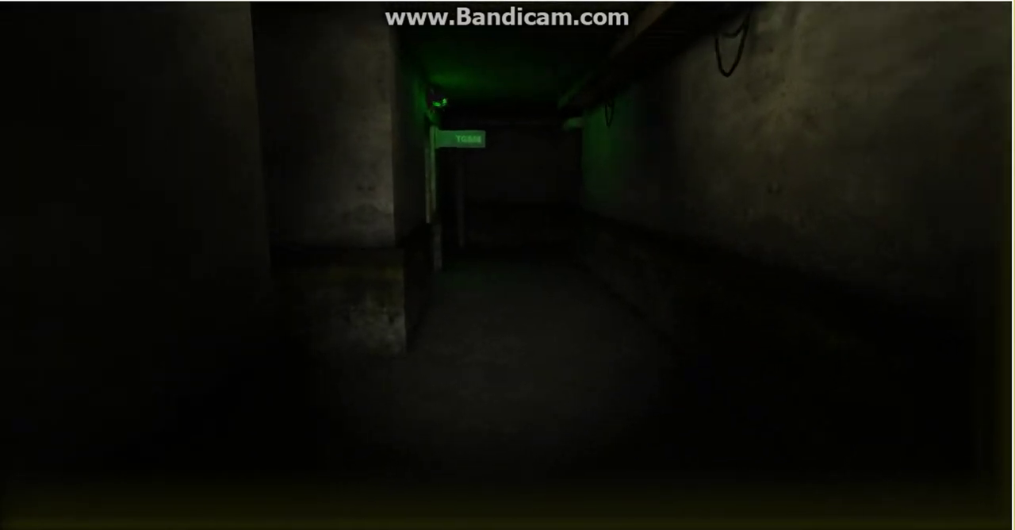
key(w)
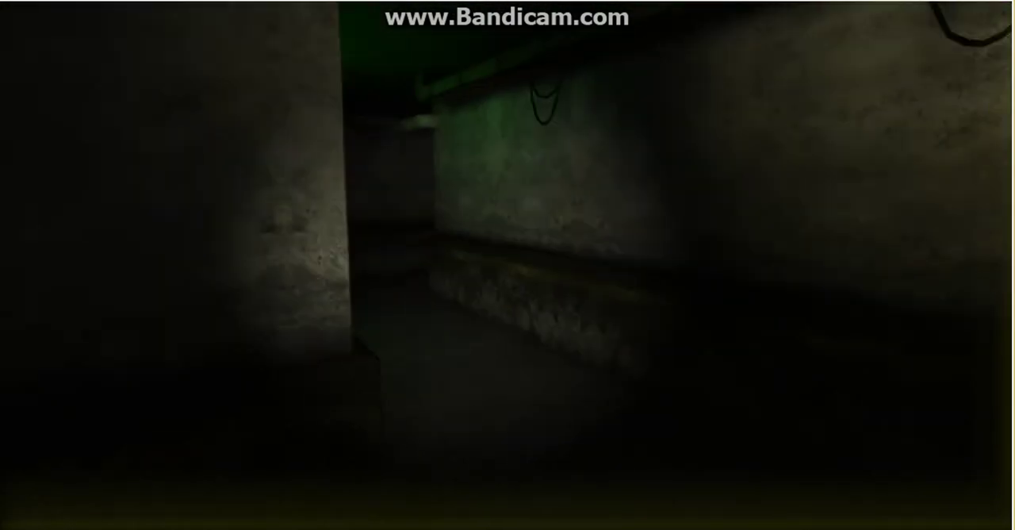
key(w)
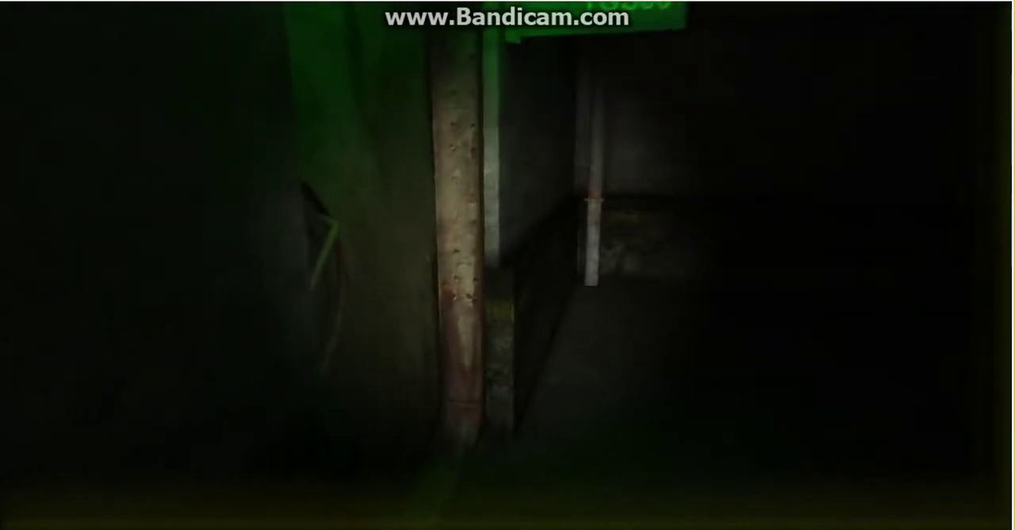
key(w)
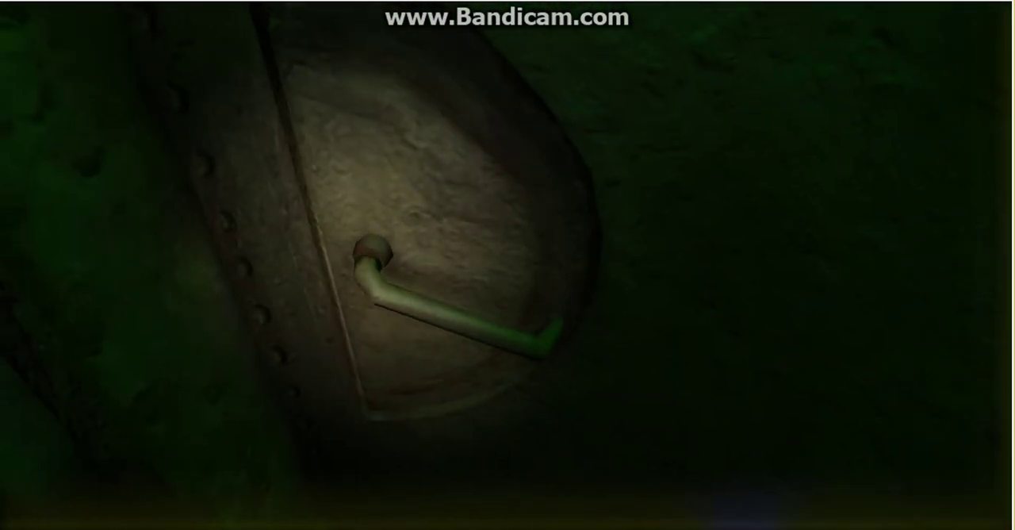
click(507, 265)
key(w)
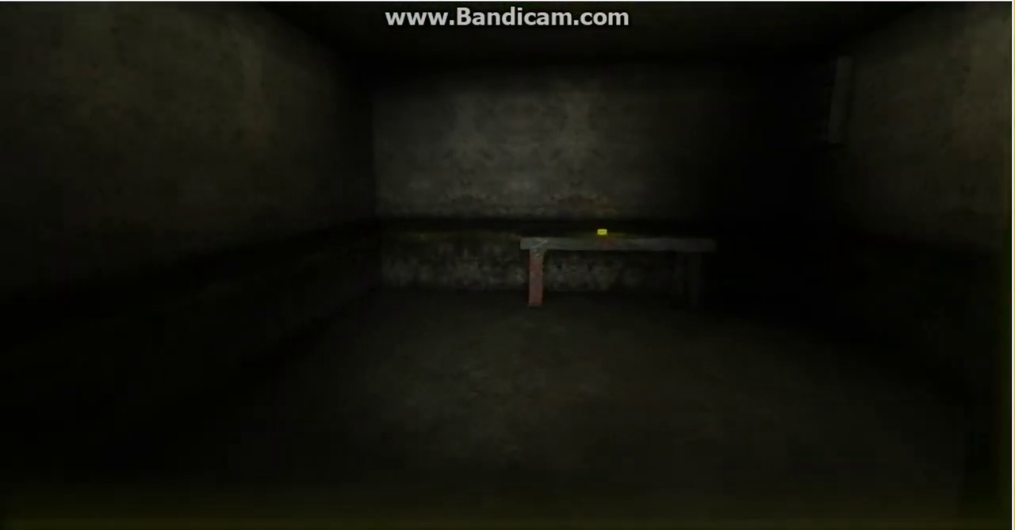
key(w)
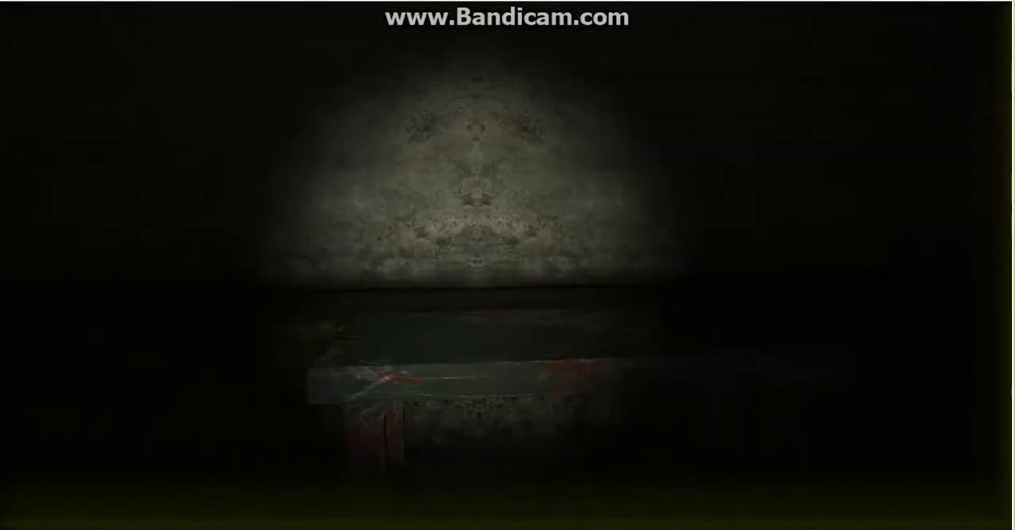